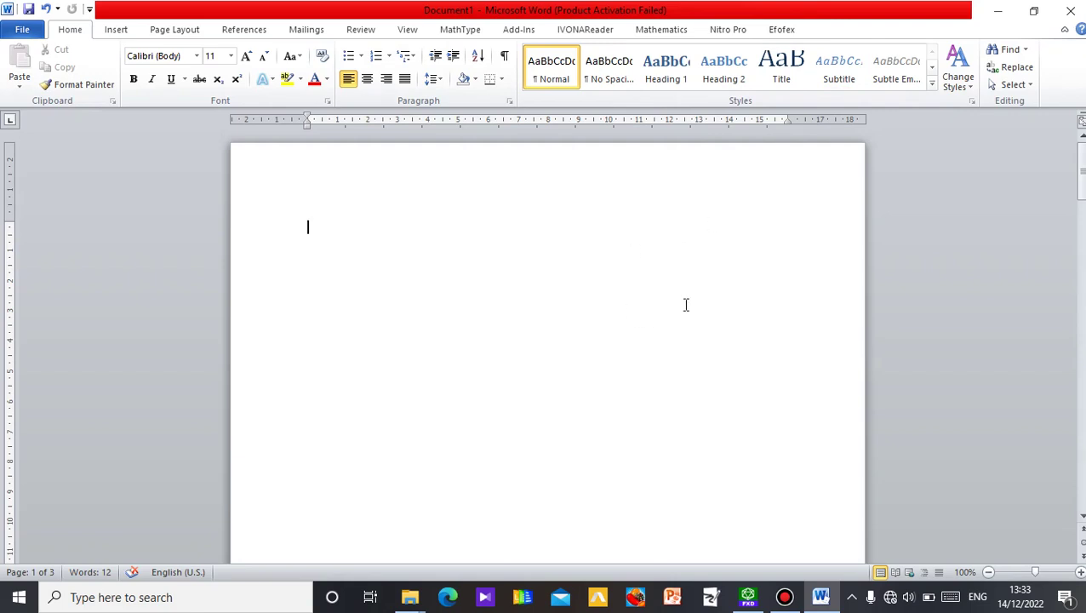
Start a new FX Draw drawing from the Word document, switch to FX Draw and hide the canvas grid.
left_click(782, 30)
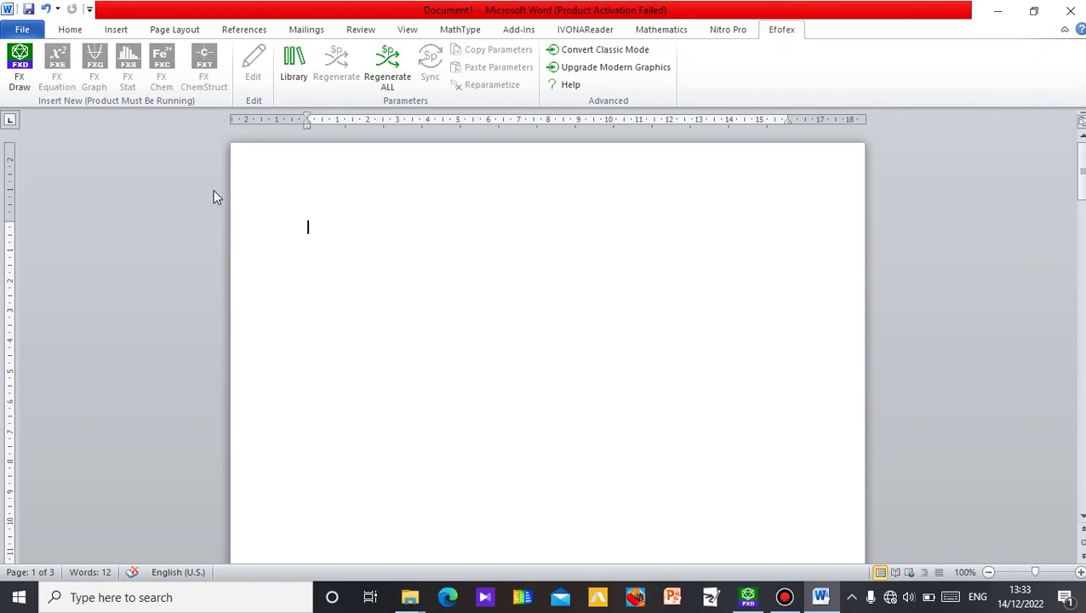
left_click(20, 82)
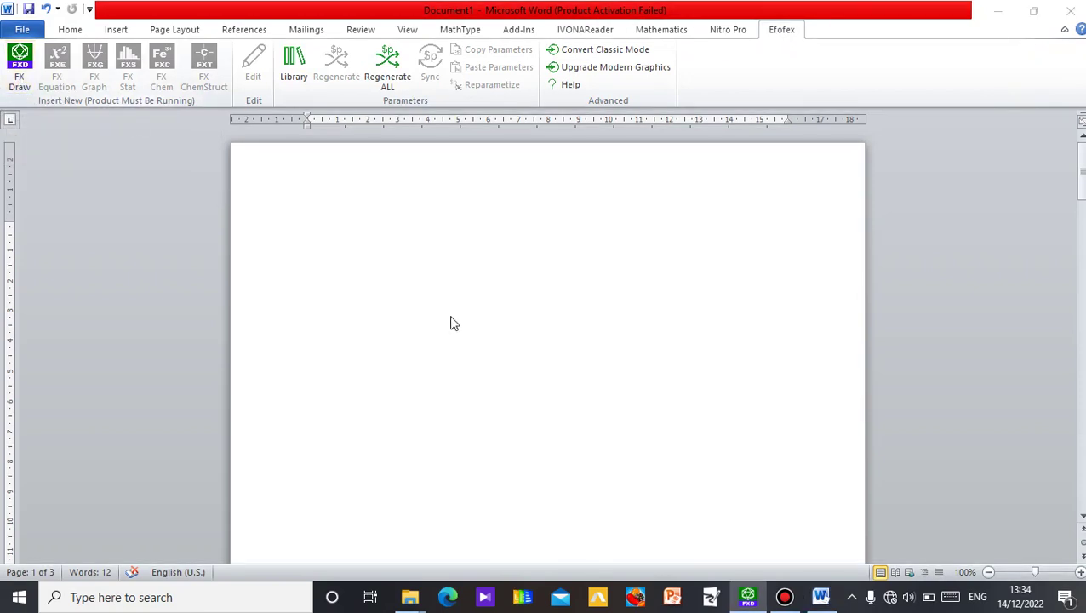
left_click(748, 597)
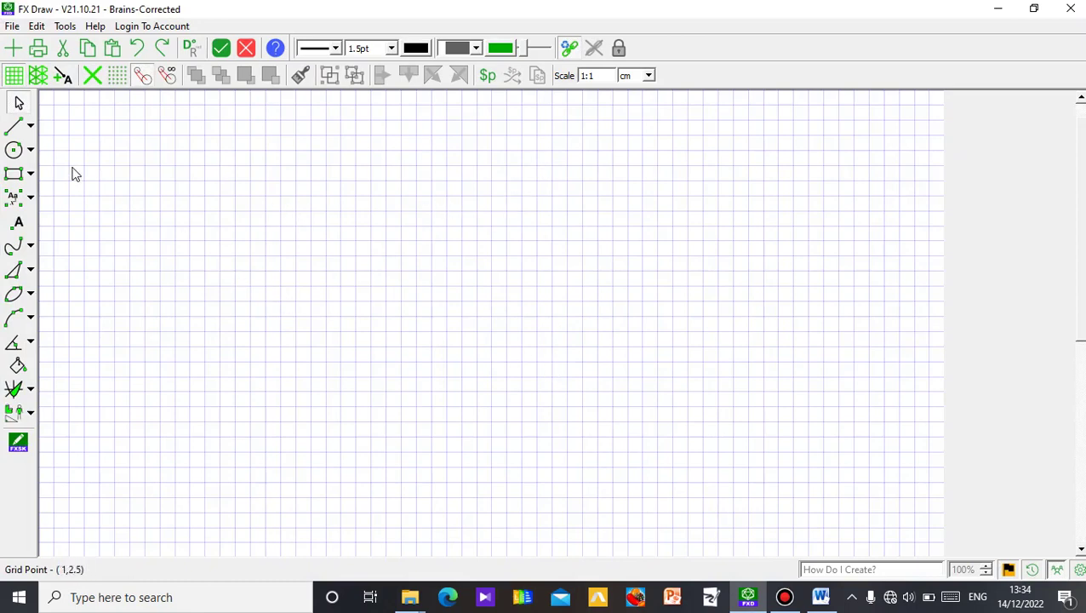
left_click(13, 76)
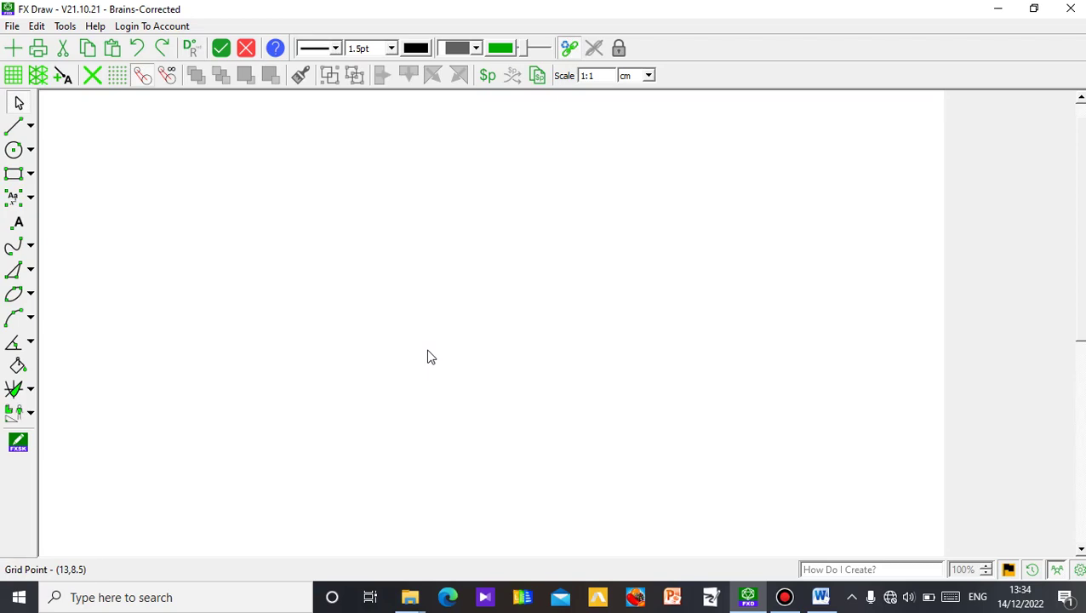
Draw two concentric circles centred at (14, 8), with the second circle inside the first.
left_click(17, 152)
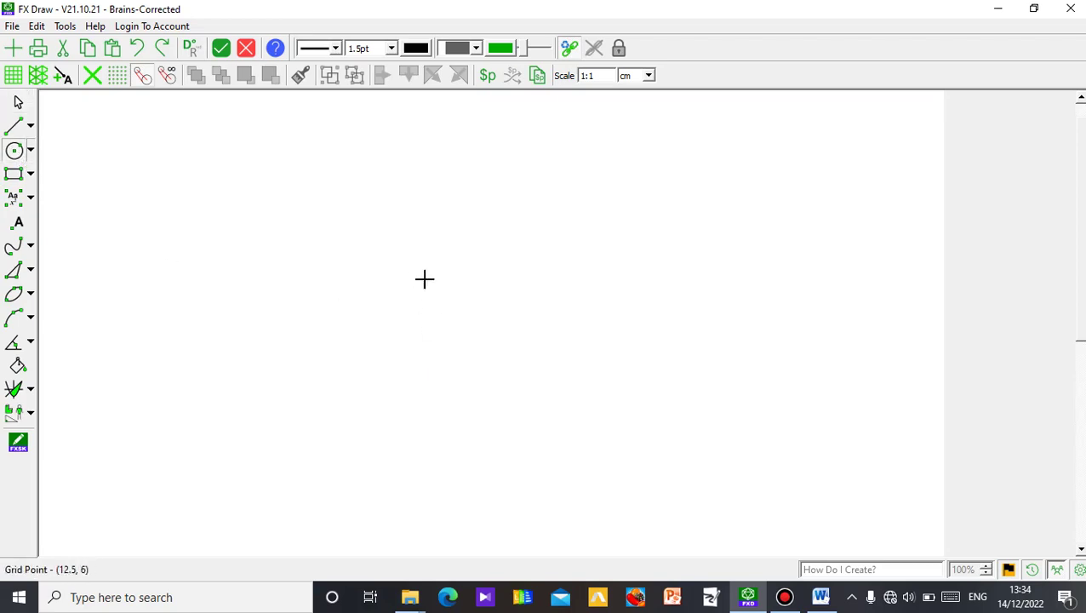
left_click_drag(460, 329, 543, 419)
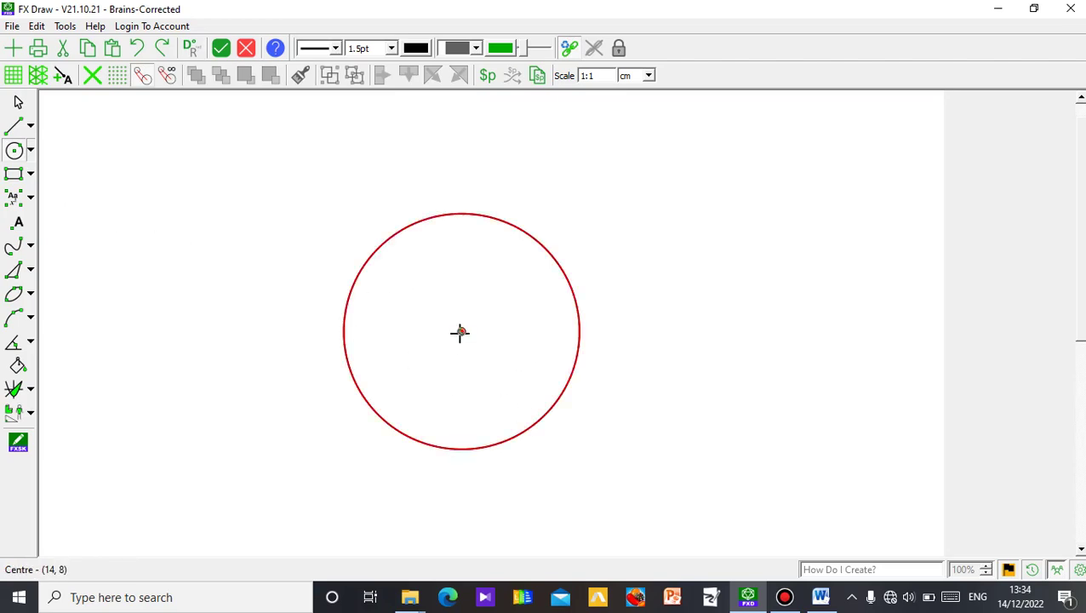
left_click_drag(461, 331, 498, 397)
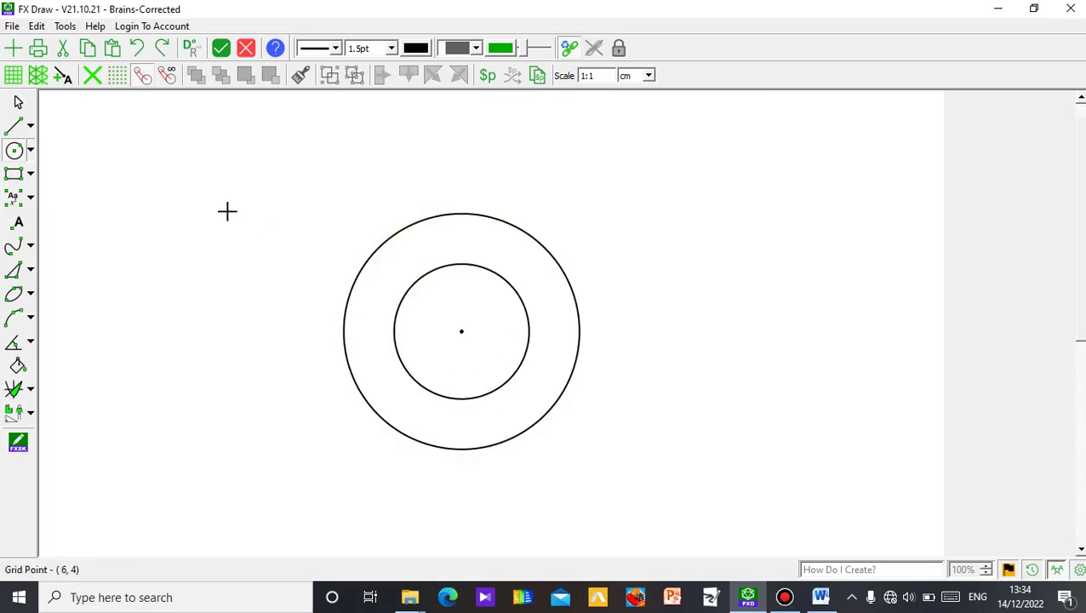
left_click(27, 113)
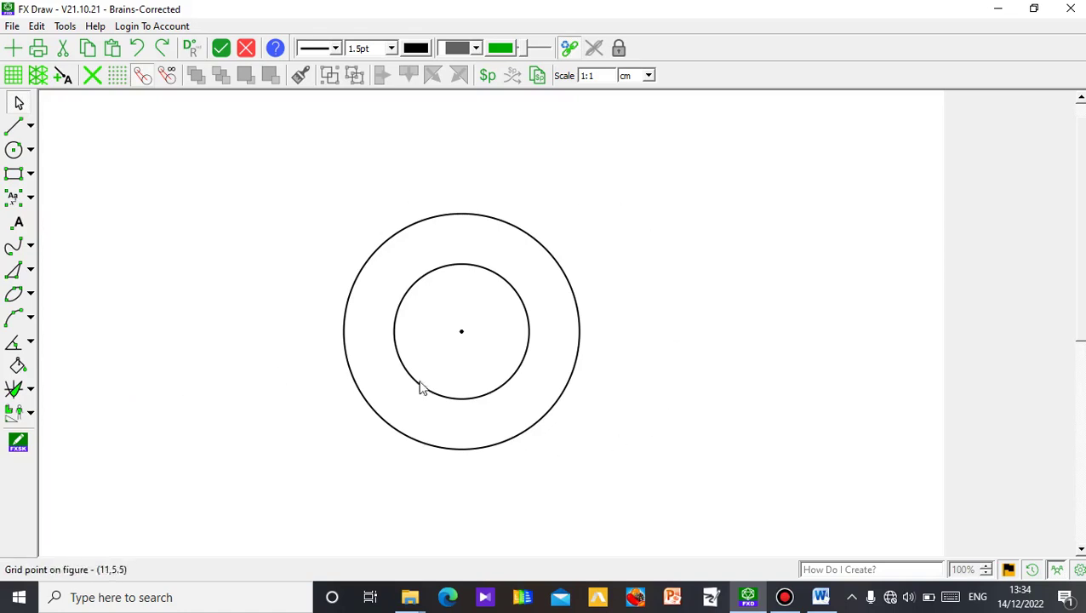
Fill the inner circle with solid green using the fill tool.
left_click(18, 367)
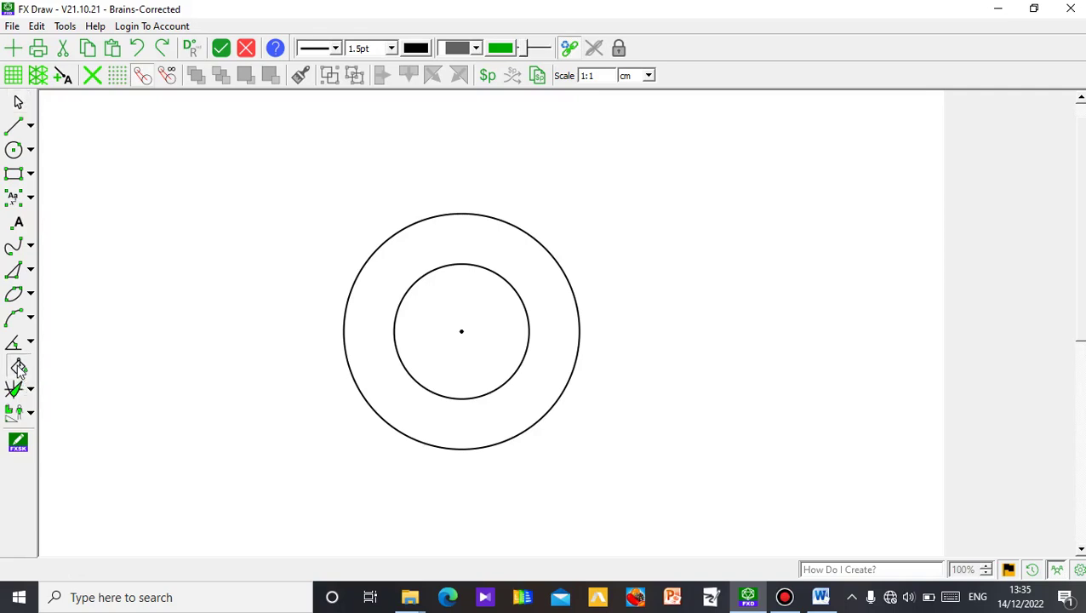
left_click(464, 365)
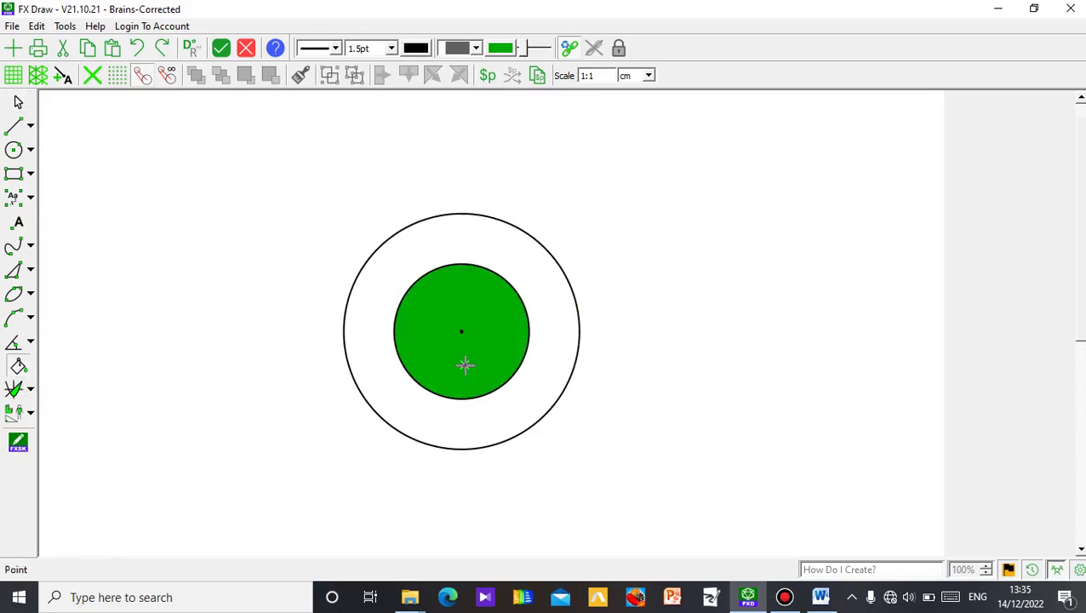
left_click(19, 103)
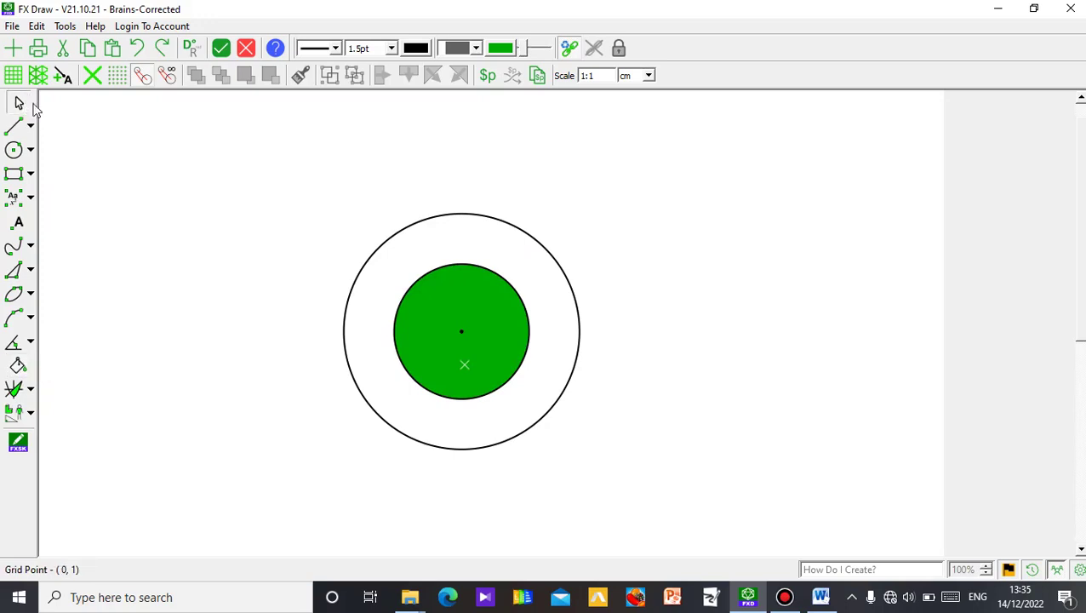
Move the green fill's marker out of the inner circle into the ring between the two circles.
left_click(464, 366)
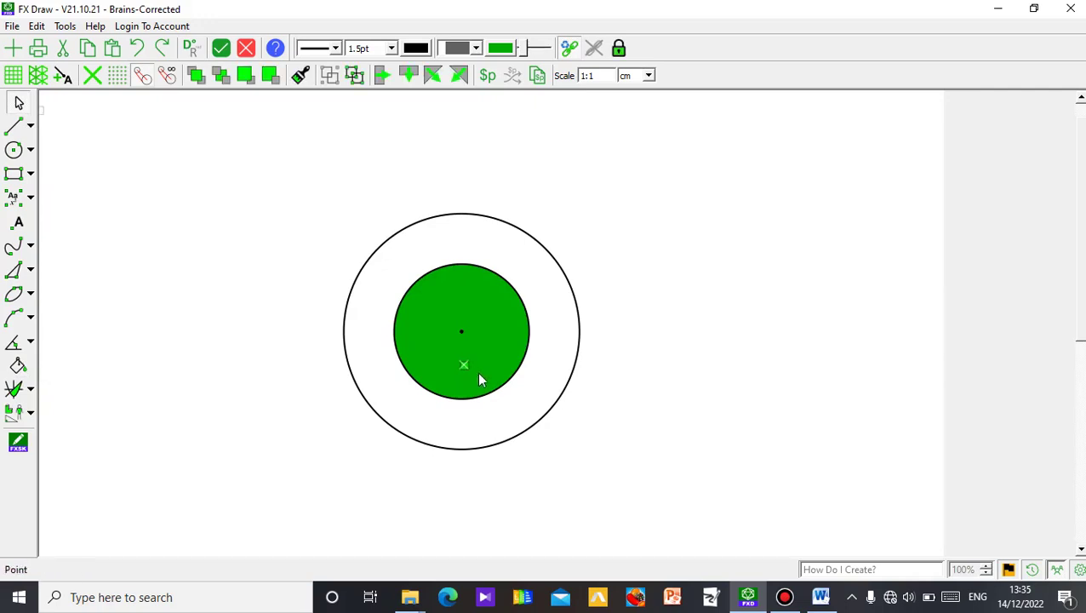
key("ctrl+z")
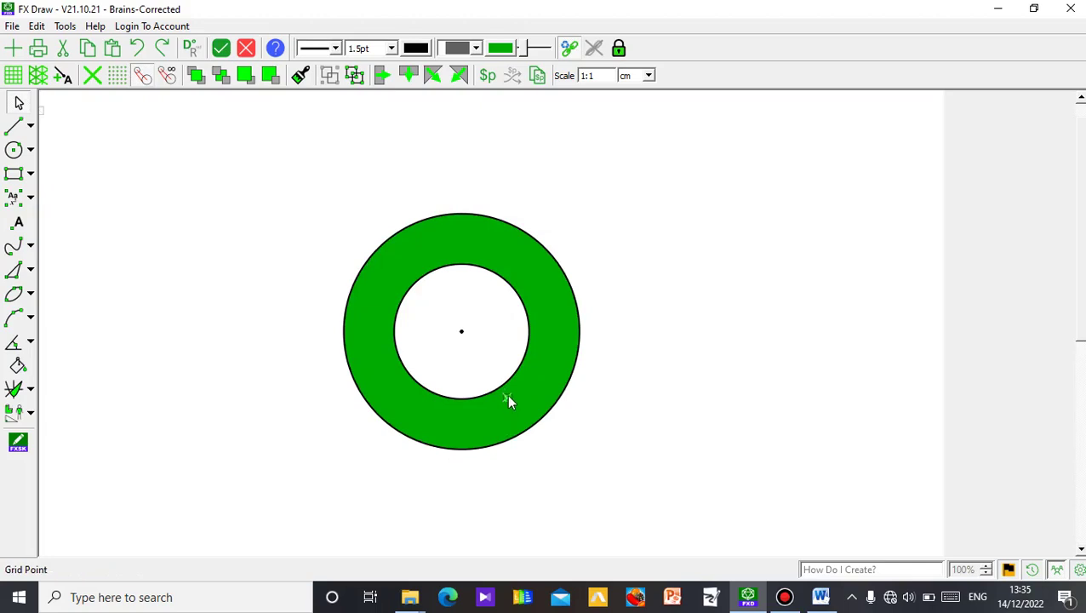
key("ctrl+y")
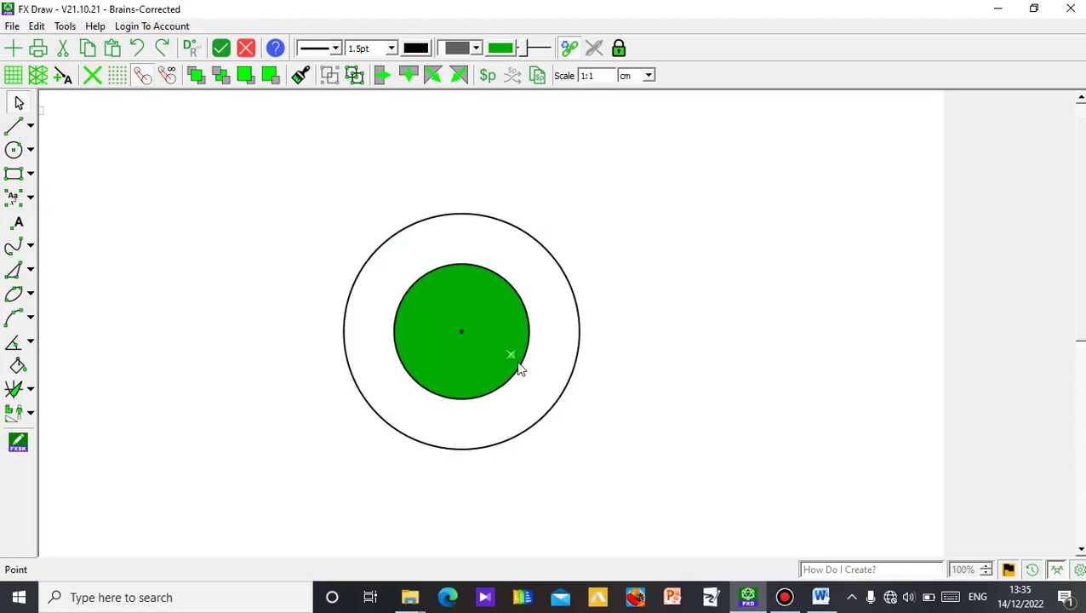
key("ctrl+z")
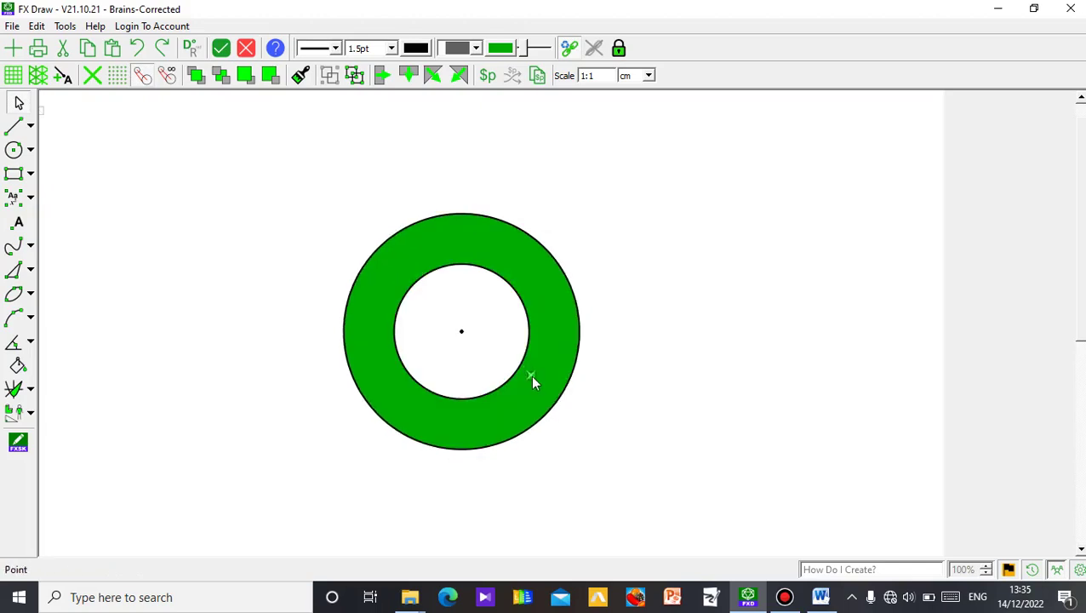
key("ctrl+z")
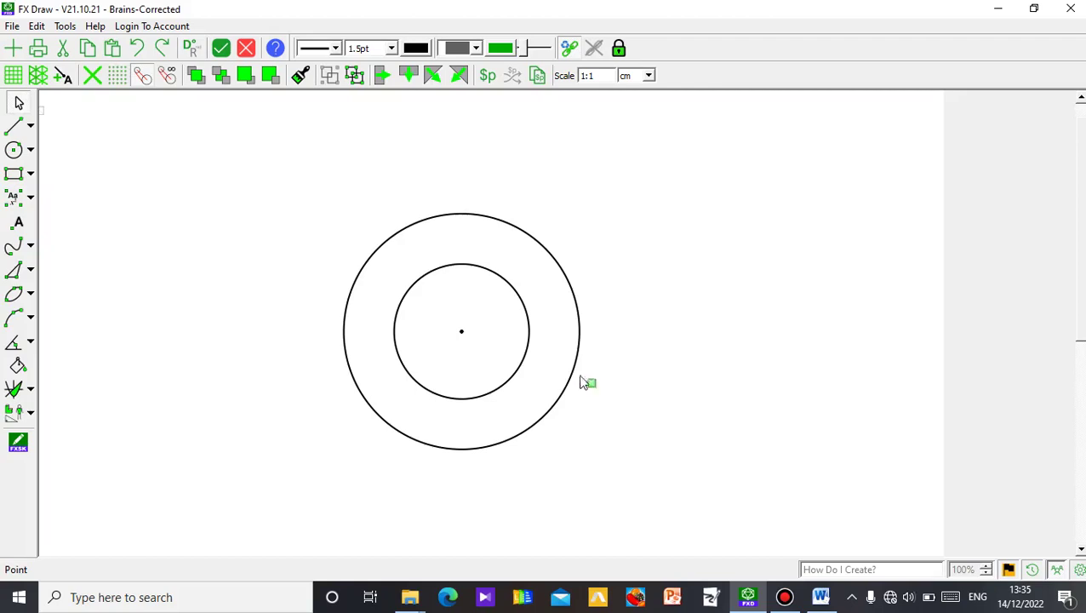
left_click(561, 368)
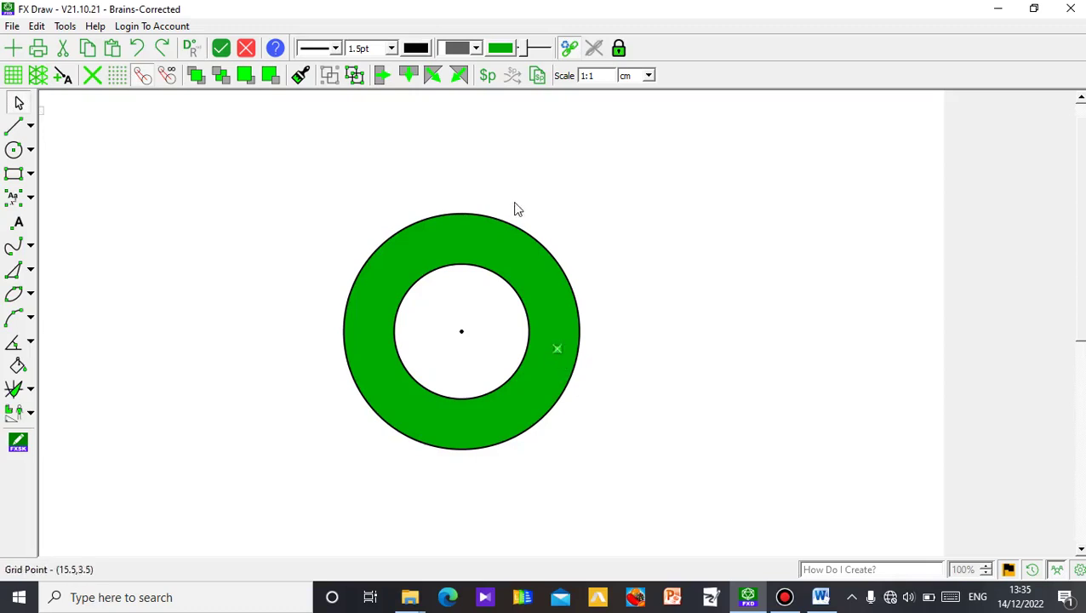
Try out fill patterns on the ring, including diagonal lines, and set it to the diagonal crosshatch pattern.
left_click(477, 49)
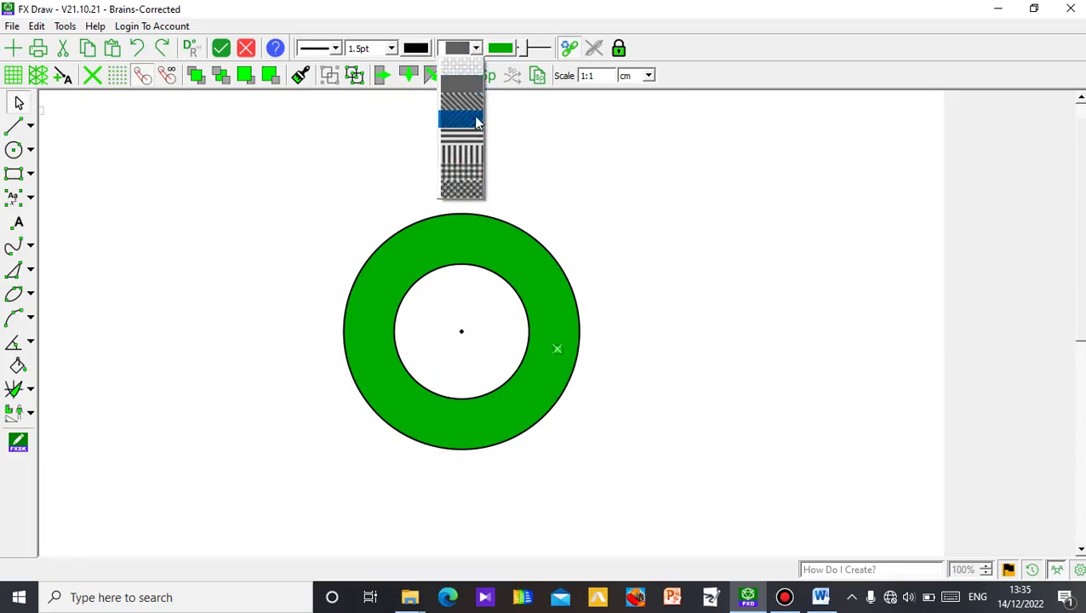
left_click(464, 64)
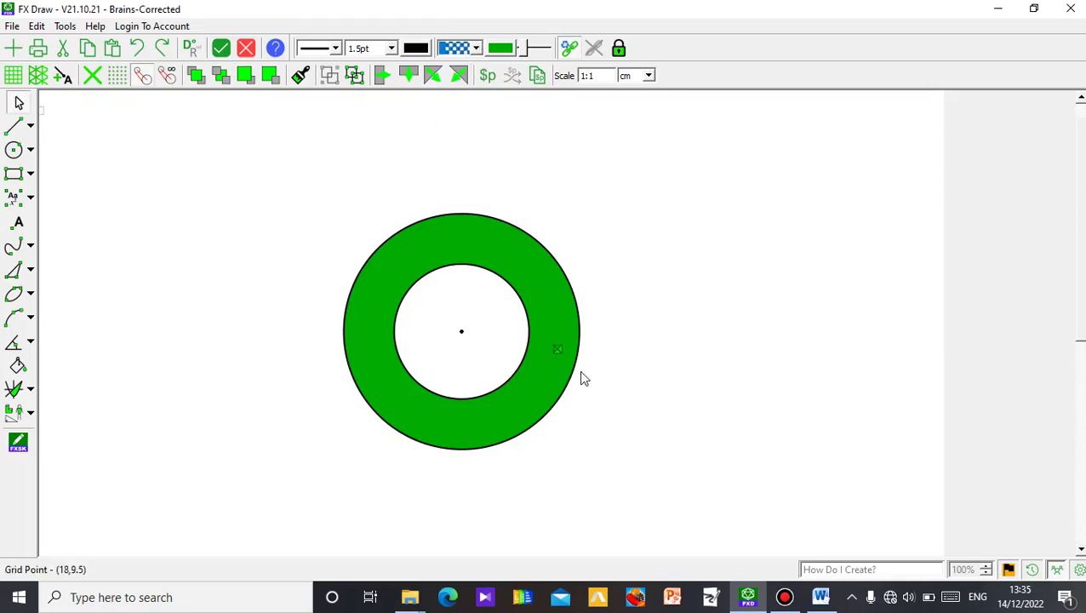
left_click(477, 48)
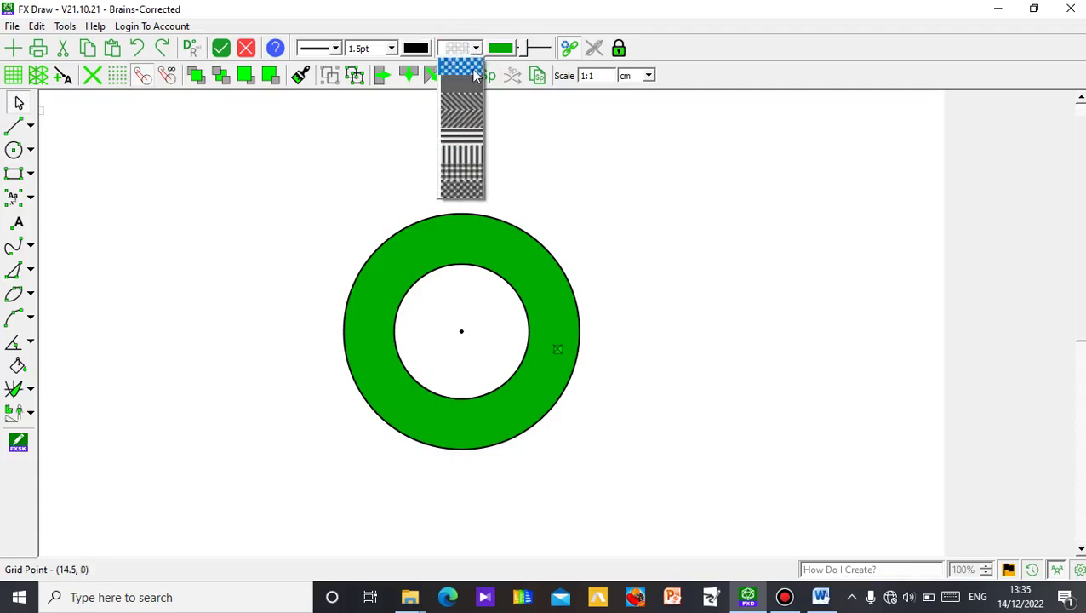
left_click(467, 113)
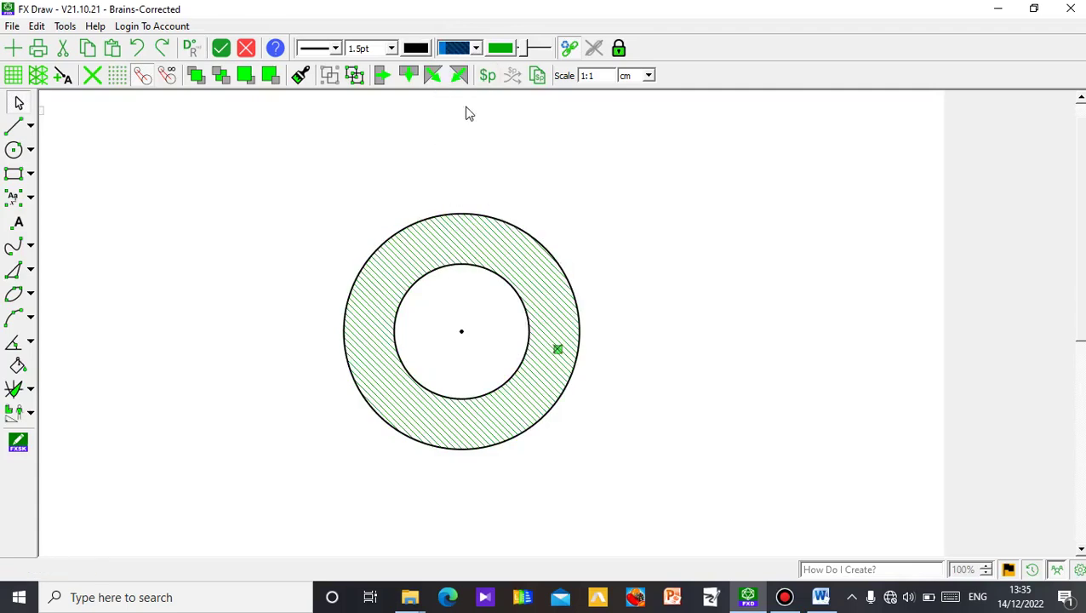
left_click(477, 49)
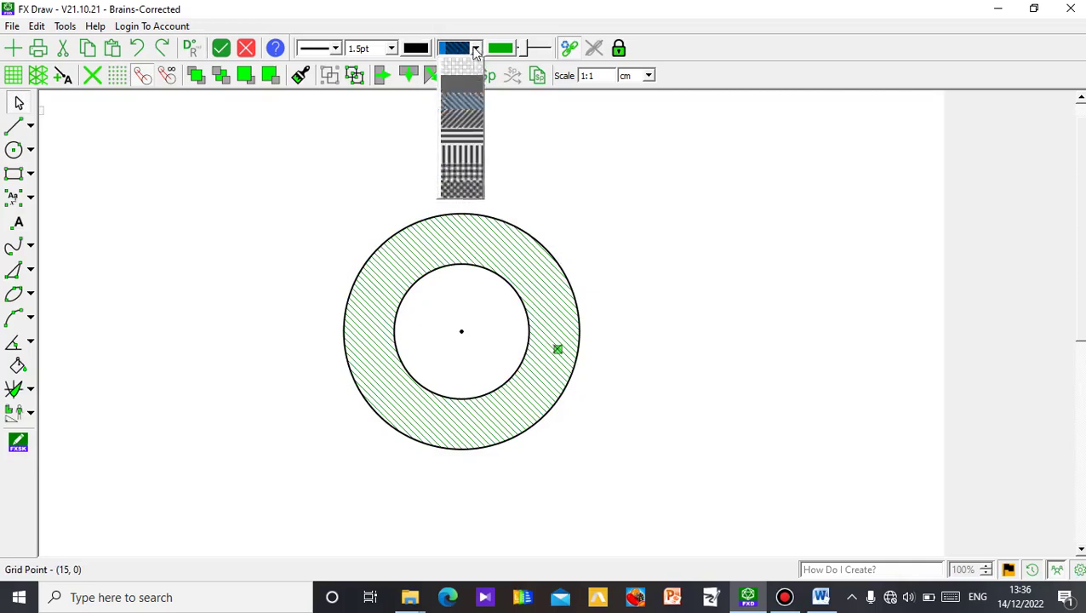
left_click(469, 191)
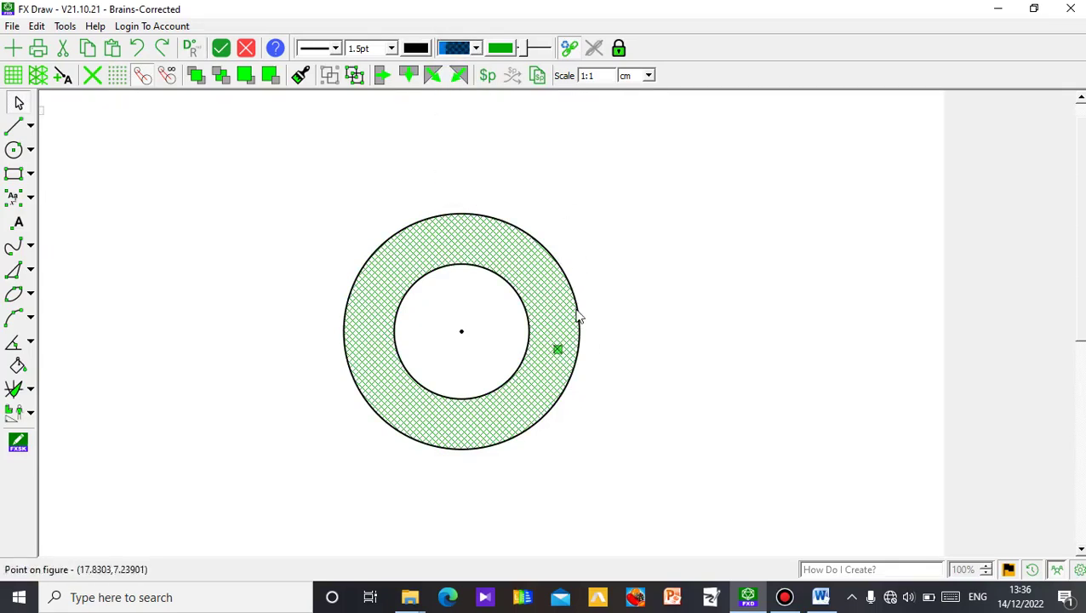
Set the colour of the ring's crosshatch fill to yellow (#ffff00).
left_click(505, 51)
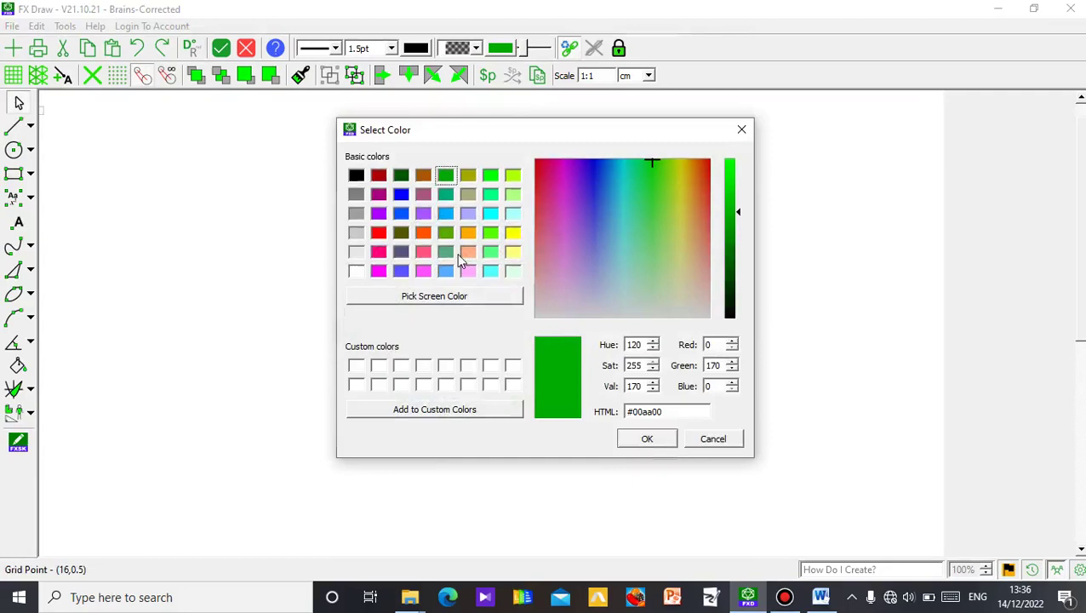
left_click(512, 234)
left_click(647, 440)
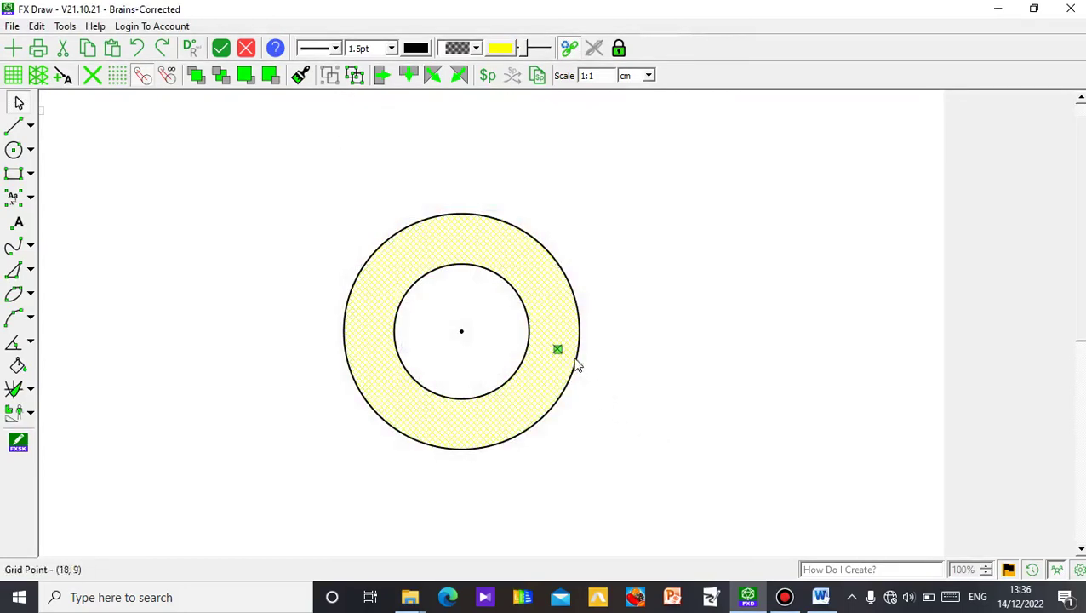
Set the colour of the ring's crosshatch fill to red (#ff0000) and deselect the fill.
left_click(501, 50)
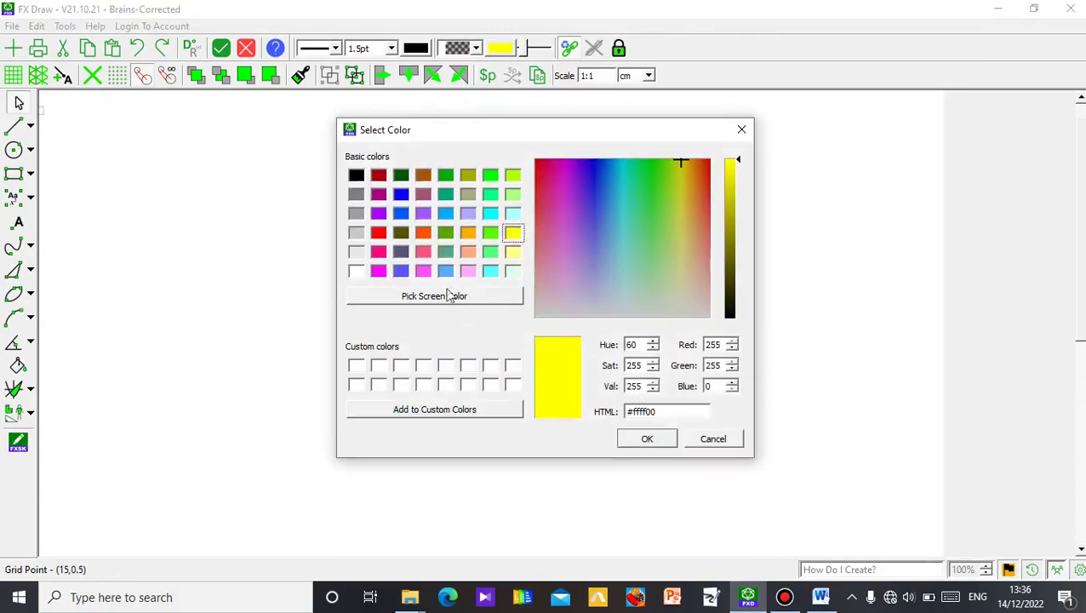
left_click(379, 234)
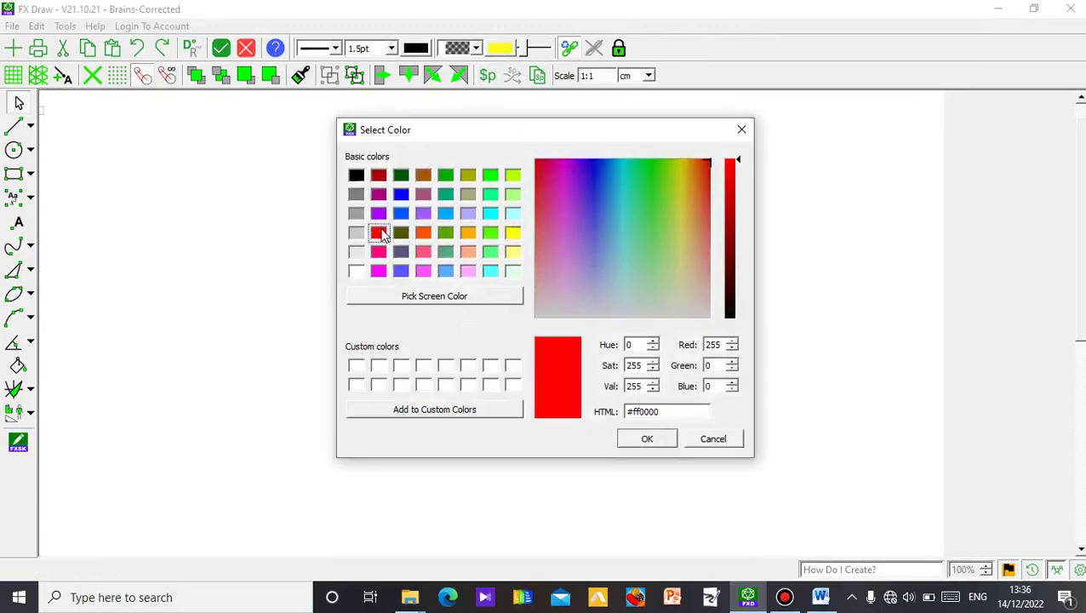
left_click(647, 440)
left_click(703, 372)
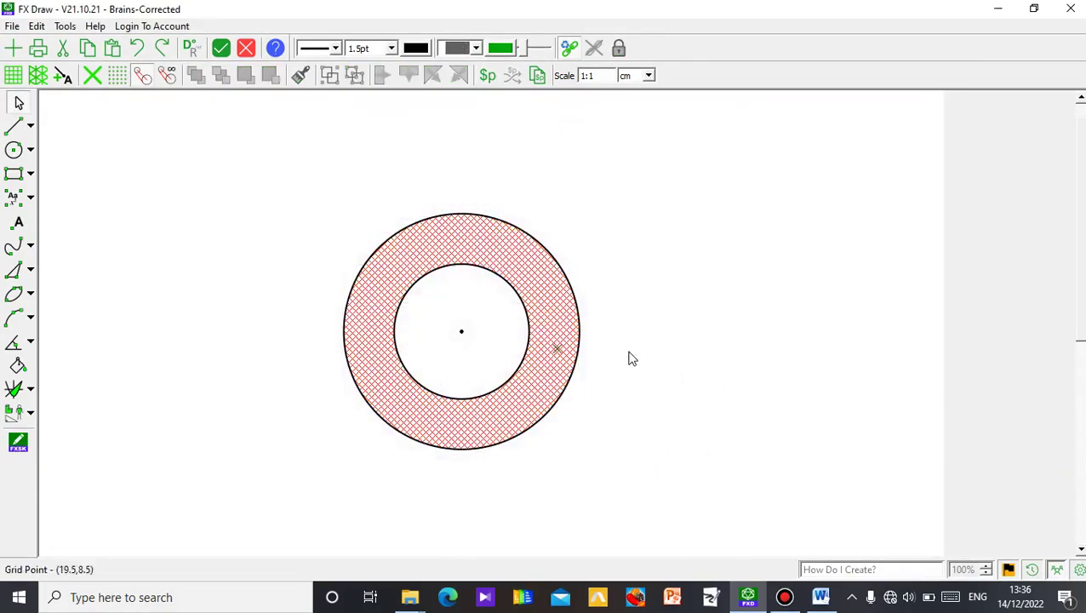
Move the red crosshatch fill into the inner circle and back into the ring between the circles.
left_click(558, 351)
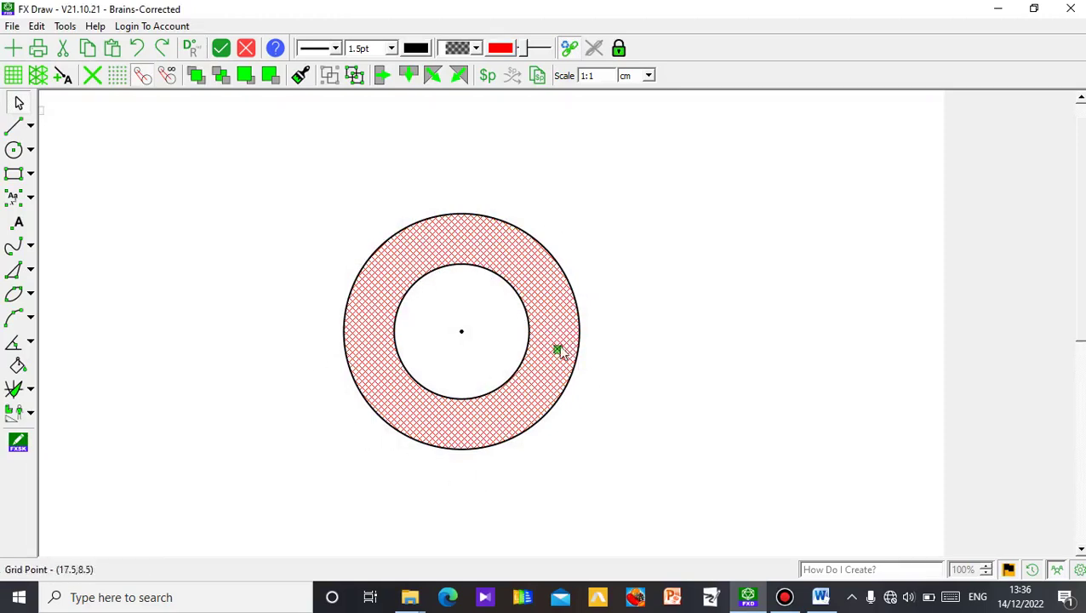
left_click(517, 347)
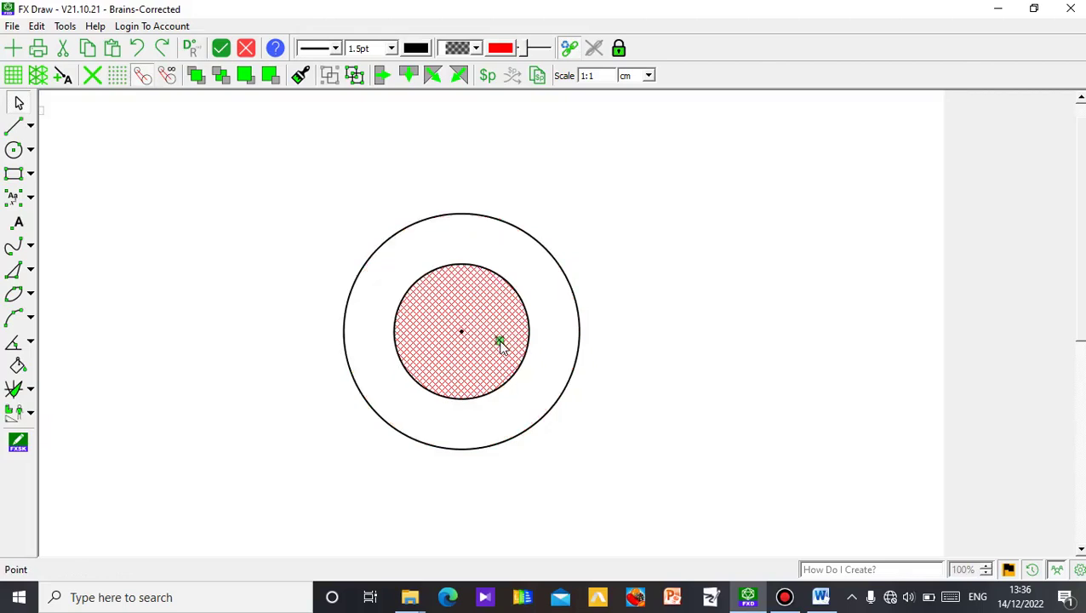
left_click(544, 350)
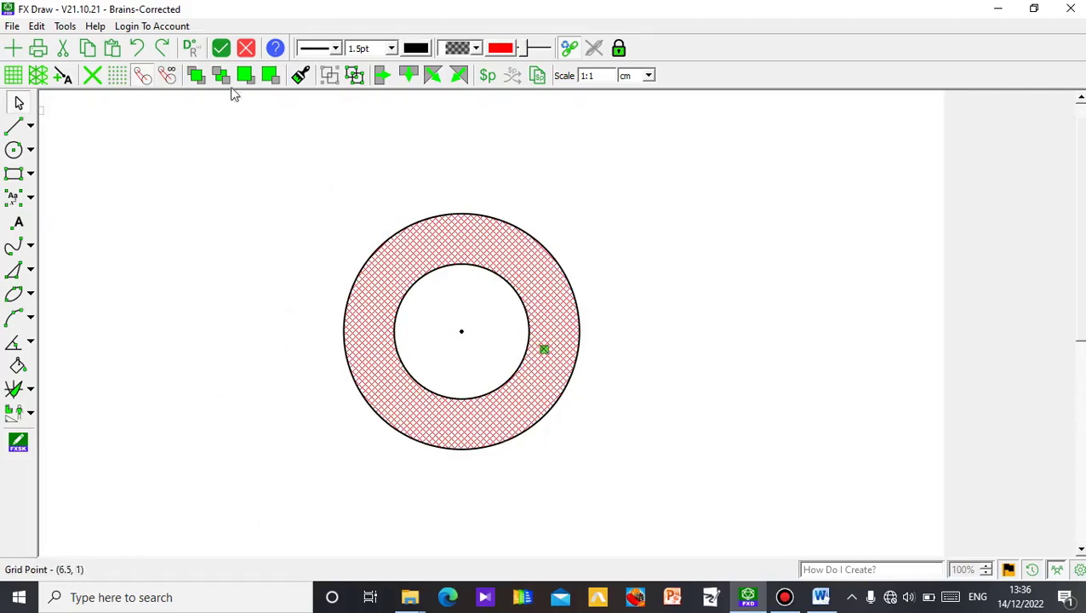
Insert the finished ring drawing into the Word document and move it toward the middle of the page.
left_click(221, 54)
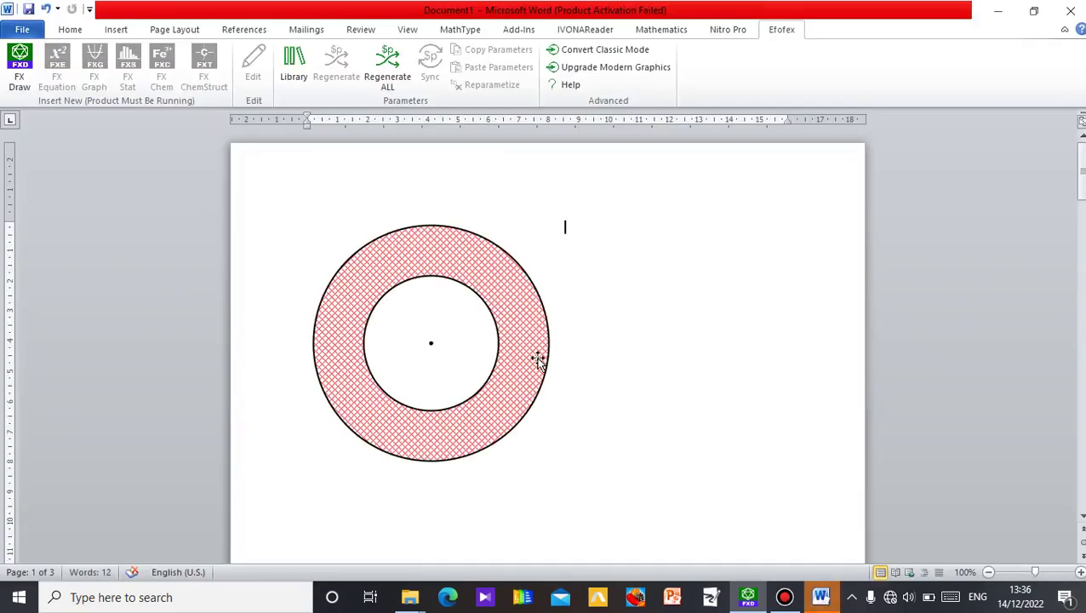
left_click_drag(538, 361, 717, 351)
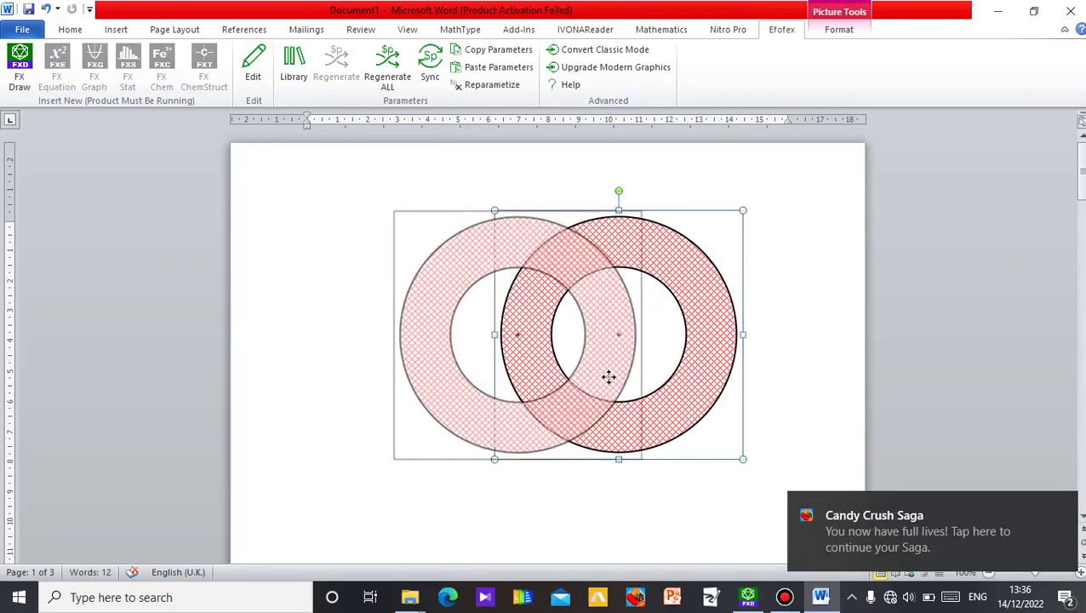
key("ctrl+z")
left_click(666, 430)
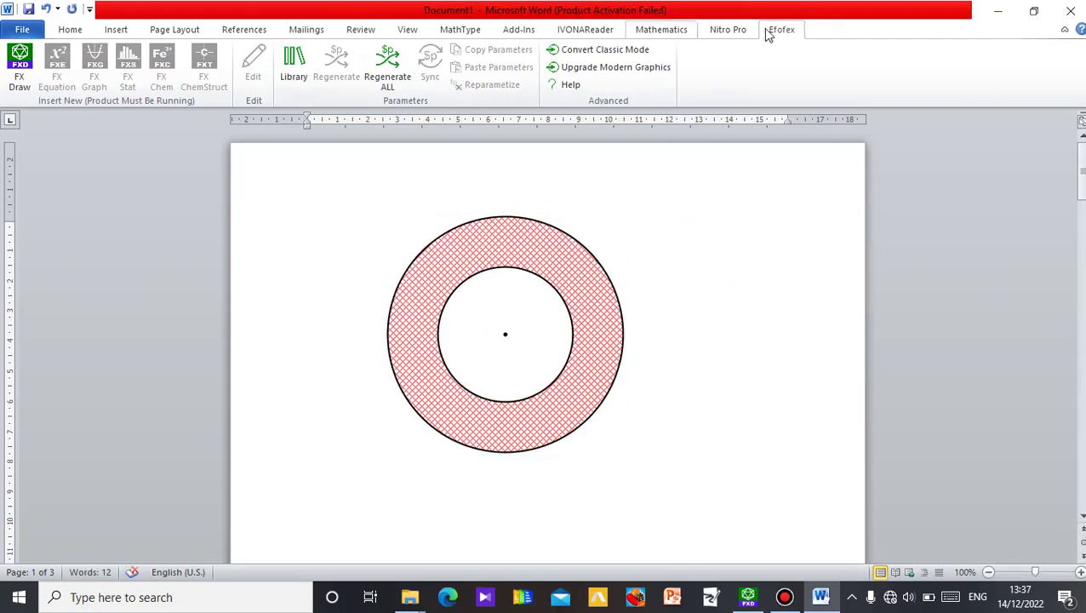
Start a new FX Draw drawing from Word, hide the grid and draw a circle of about 4.7 cm radius.
left_click(19, 73)
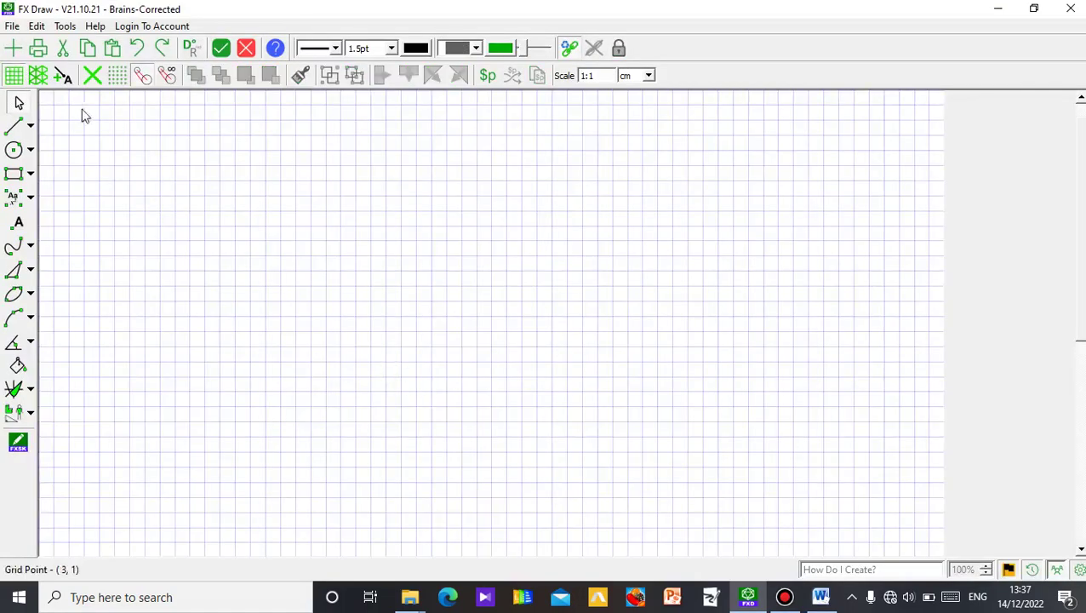
left_click(14, 76)
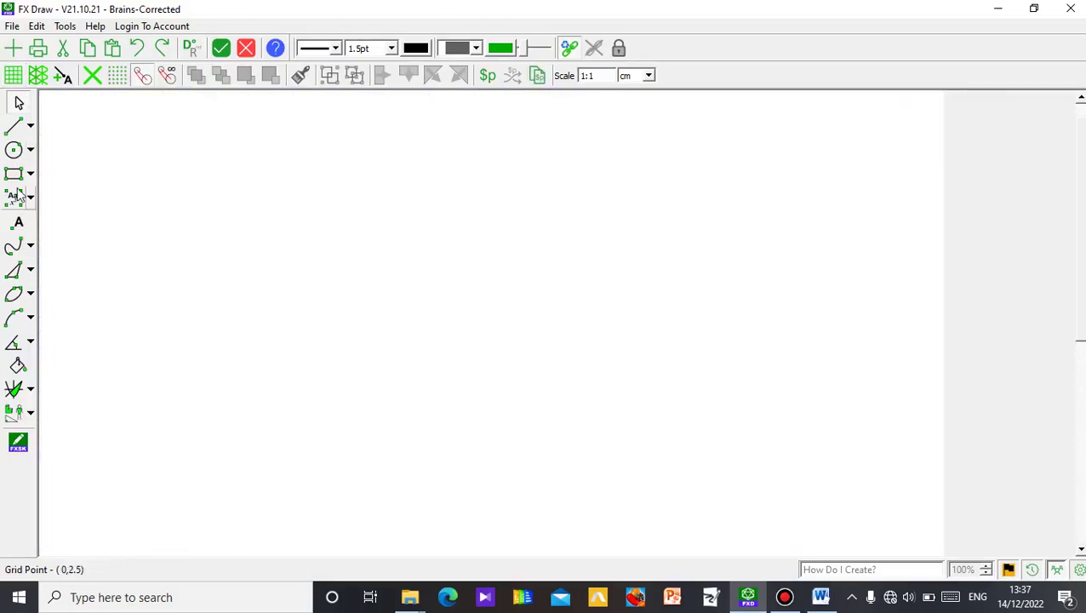
left_click(14, 150)
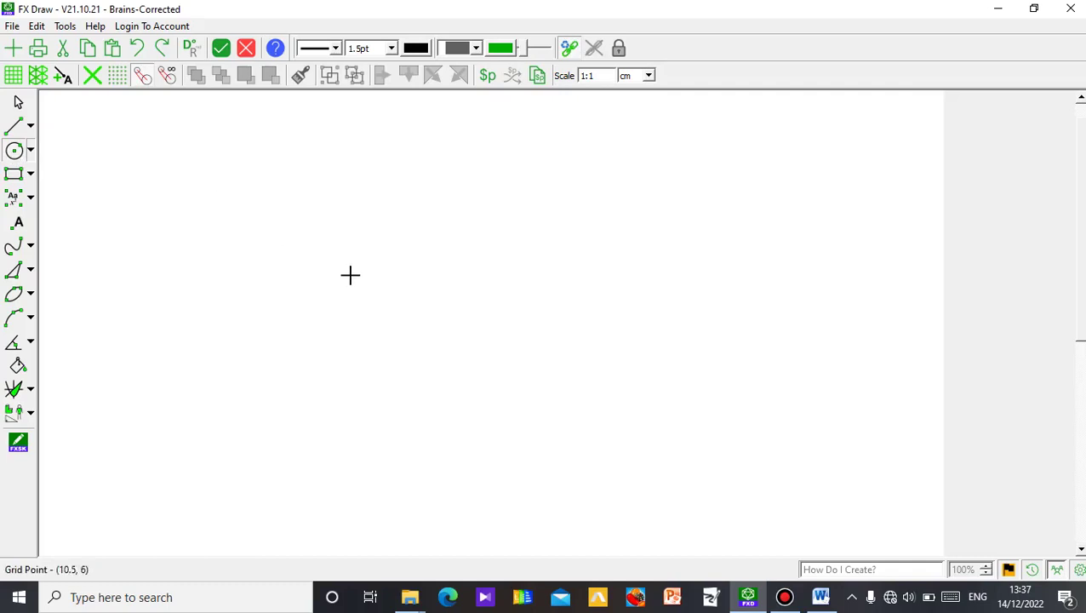
left_click_drag(459, 326, 600, 383)
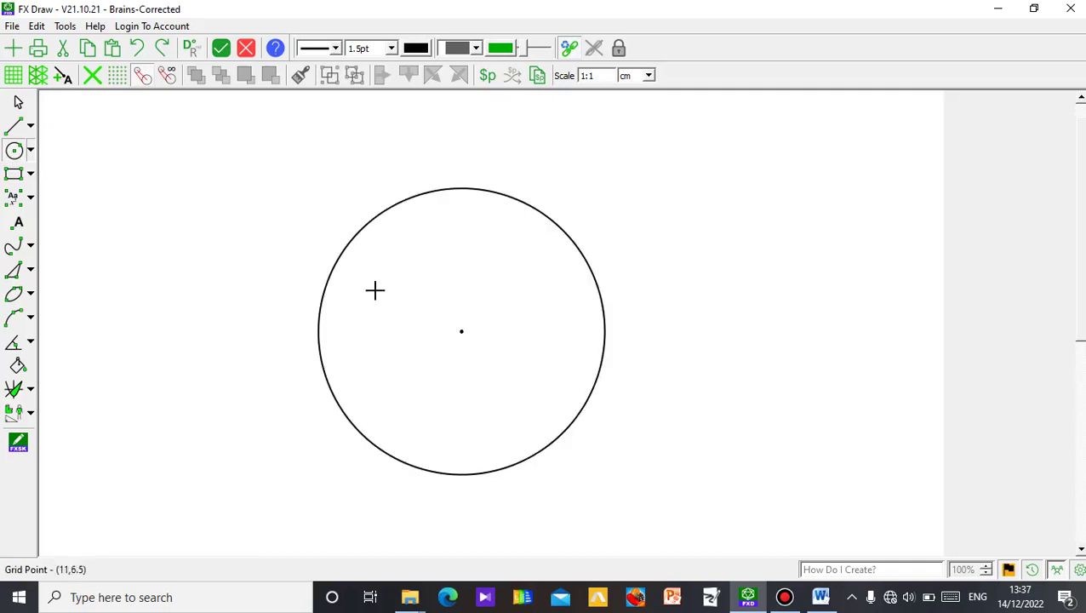
Draw two radii from the circle's centre to its lower-left and lower-right edge, and join their ends with a chord.
left_click(15, 126)
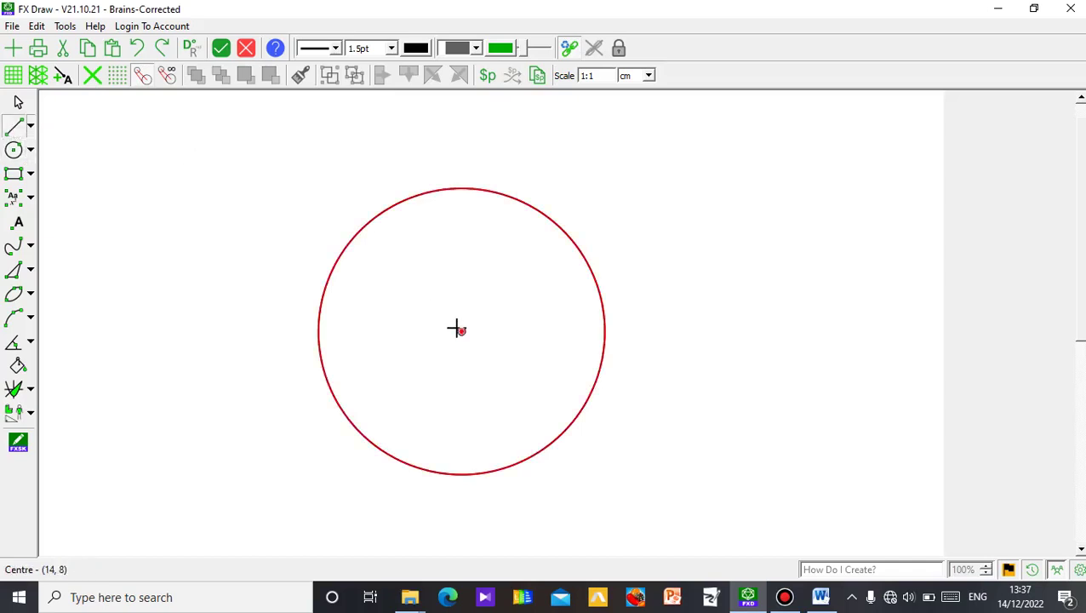
left_click_drag(462, 331, 334, 395)
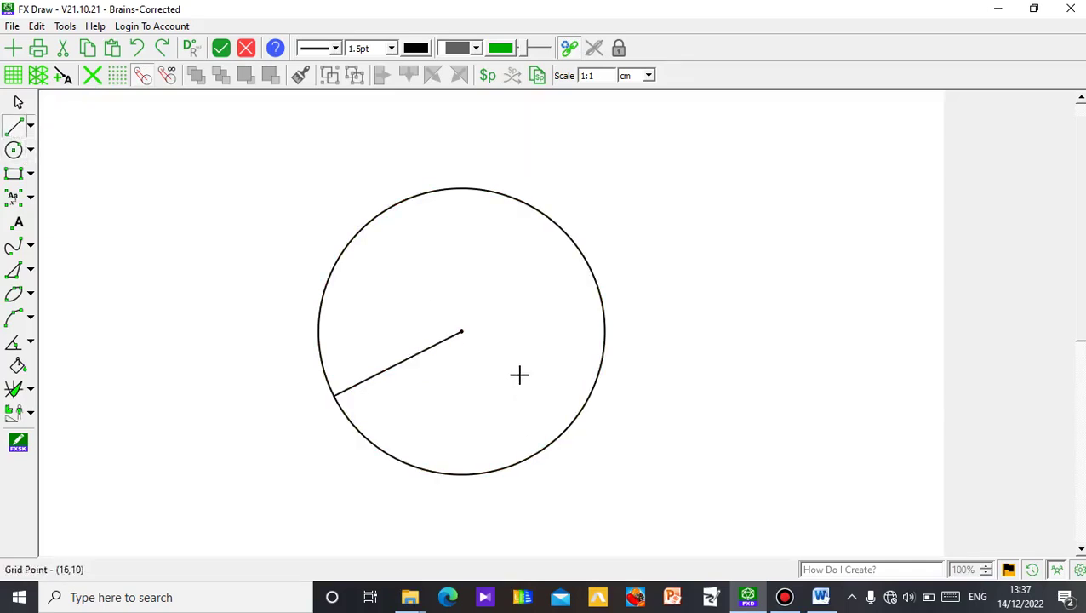
left_click_drag(461, 331, 578, 411)
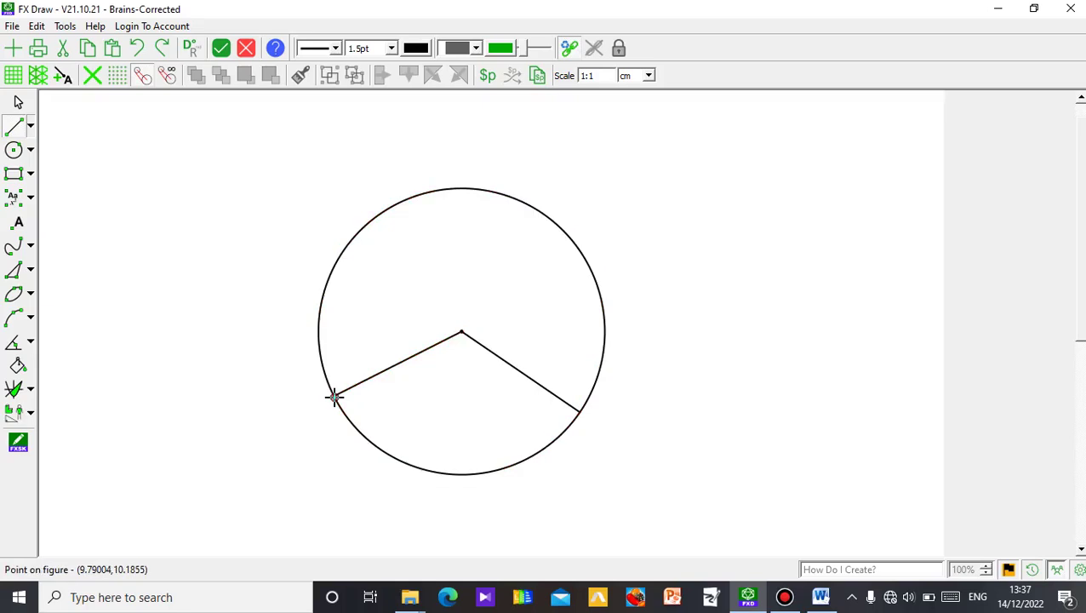
left_click_drag(334, 397, 579, 412)
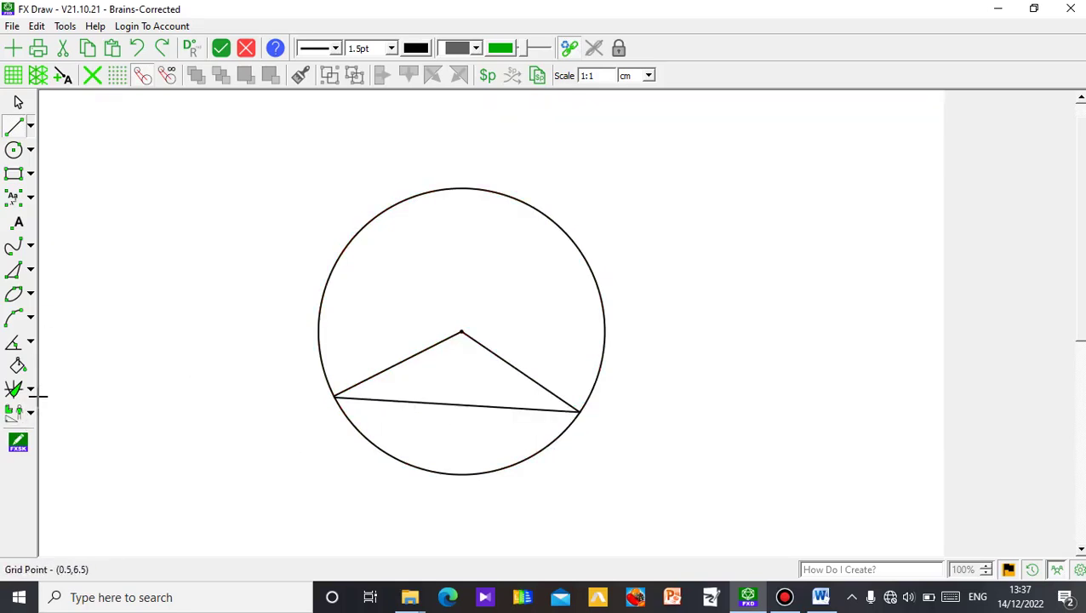
Fill the minor segment below the chord in green, change the fill to the diagonal crosshatch pattern and deselect it.
left_click(19, 366)
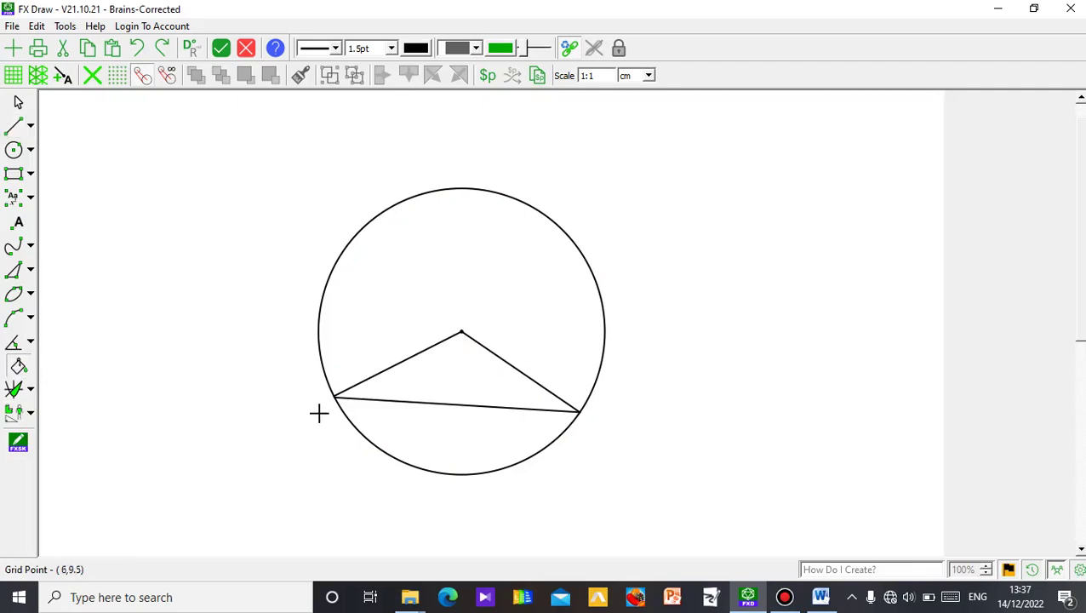
left_click(419, 431)
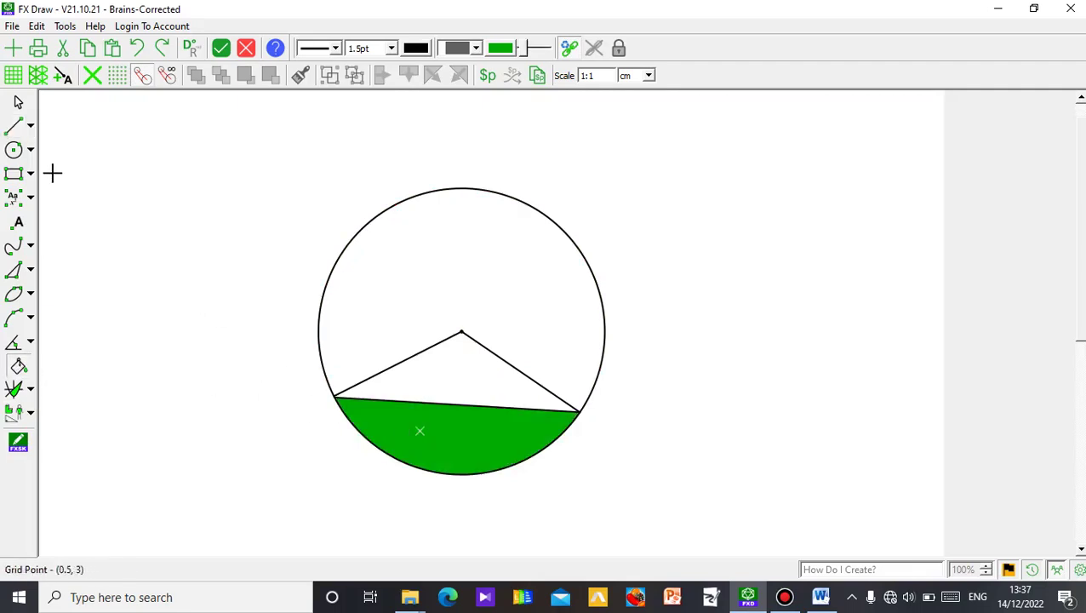
left_click(19, 103)
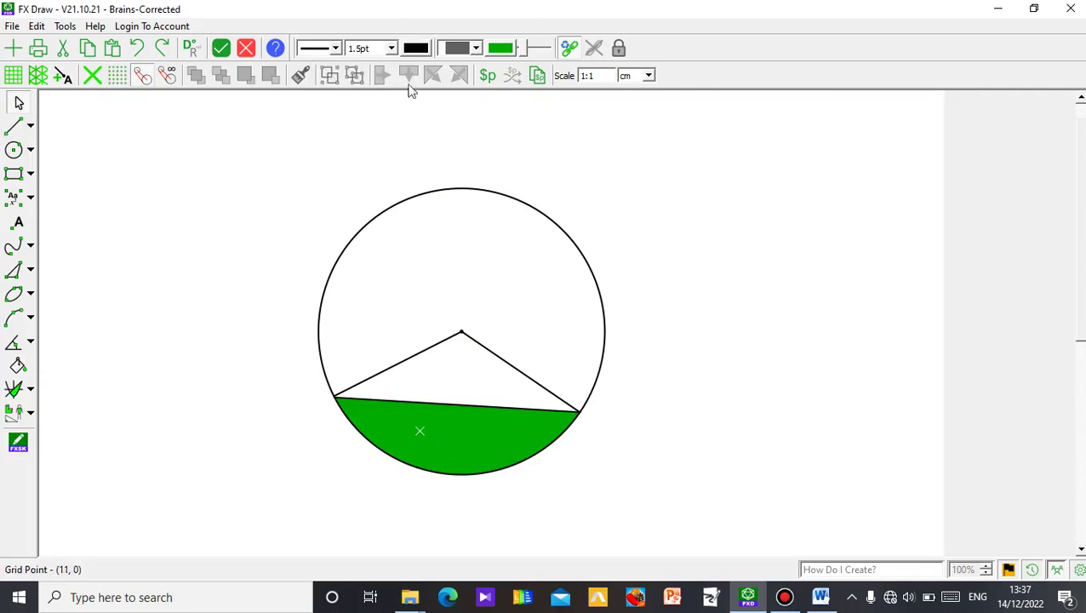
left_click(418, 430)
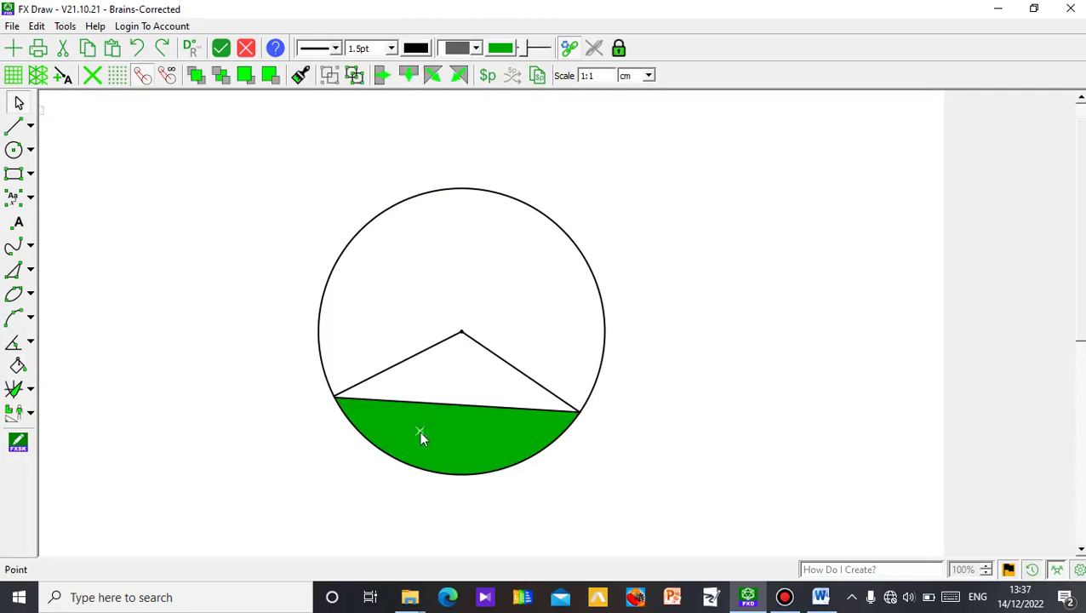
left_click(477, 51)
left_click(469, 189)
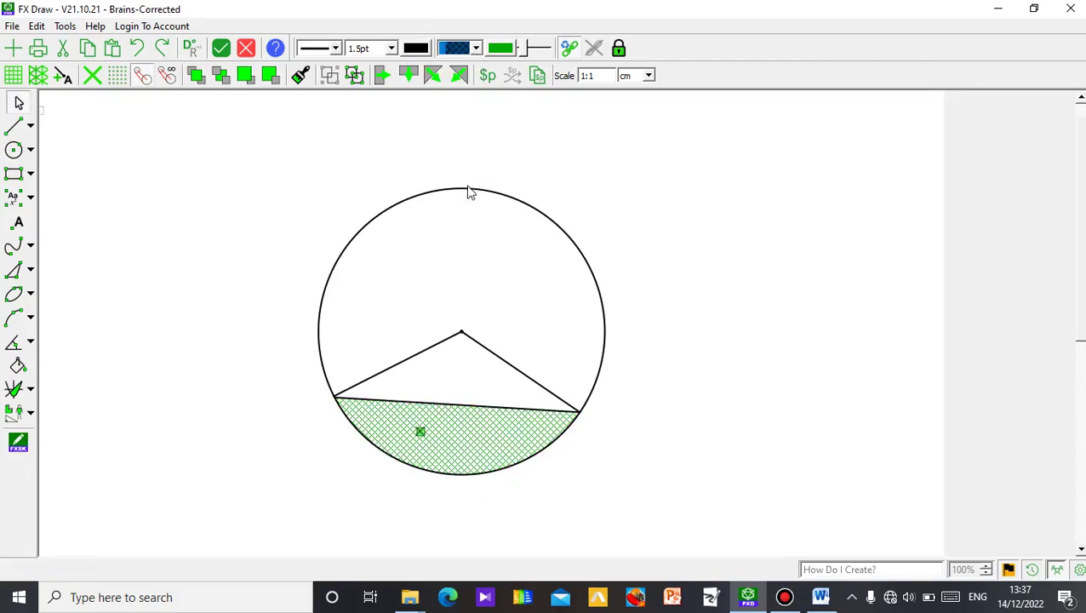
left_click(673, 430)
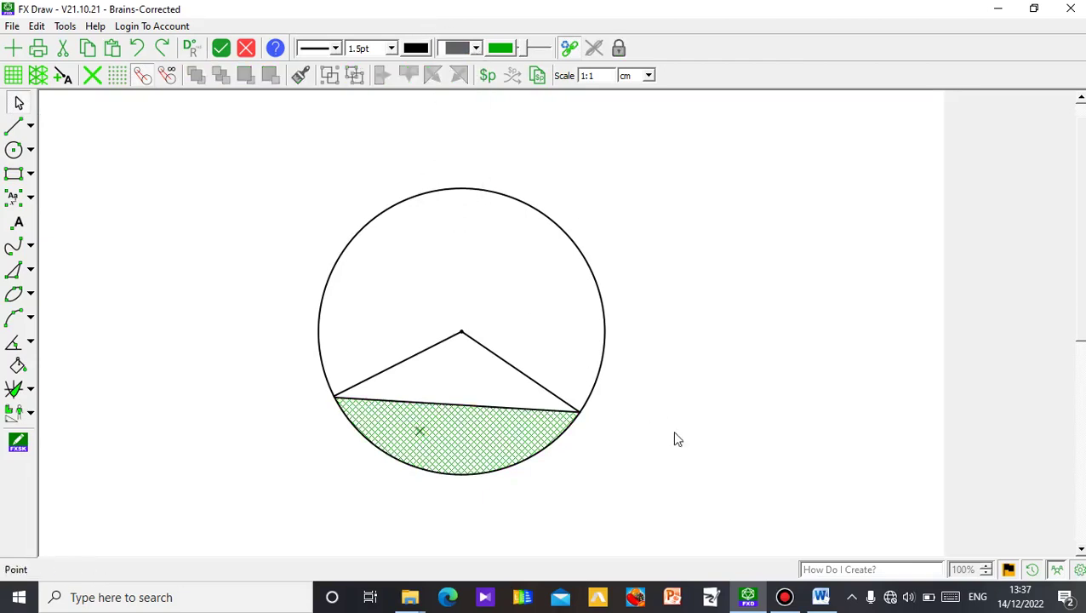
Move the crosshatch fill from the segment into the triangle, and fill the segment again with the same green crosshatch.
left_click(420, 432)
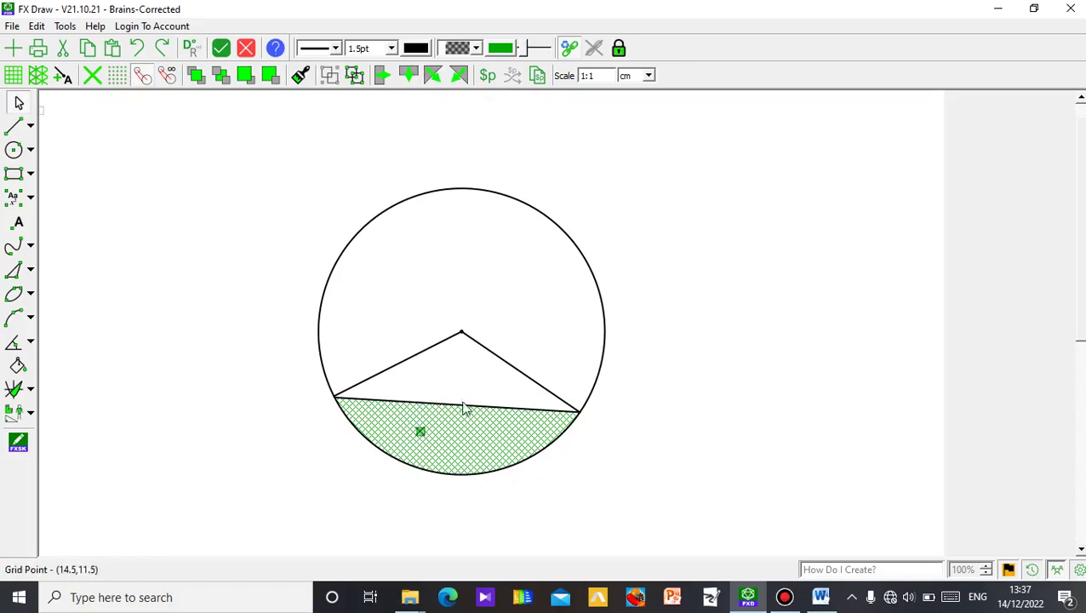
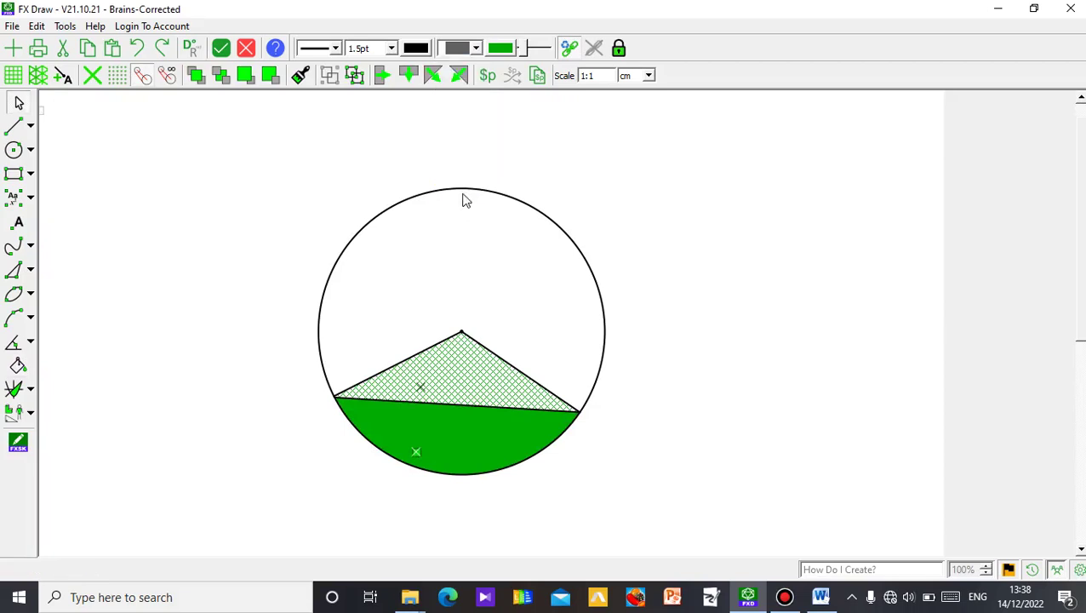
left_click(312, 490)
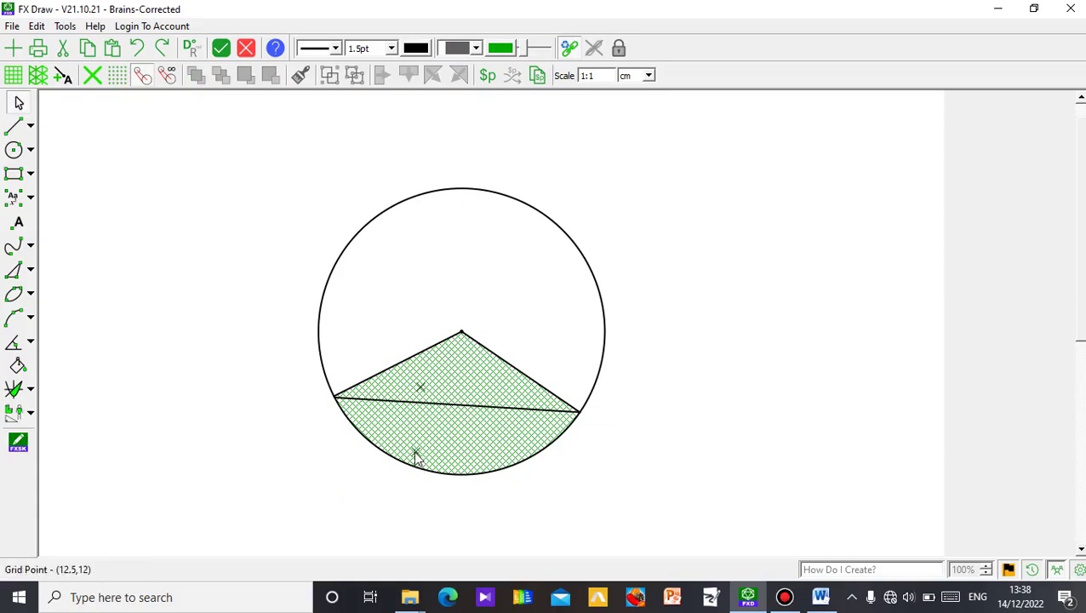
Move the triangle's crosshatch fill outside the circle and back into the triangle.
left_click(421, 390)
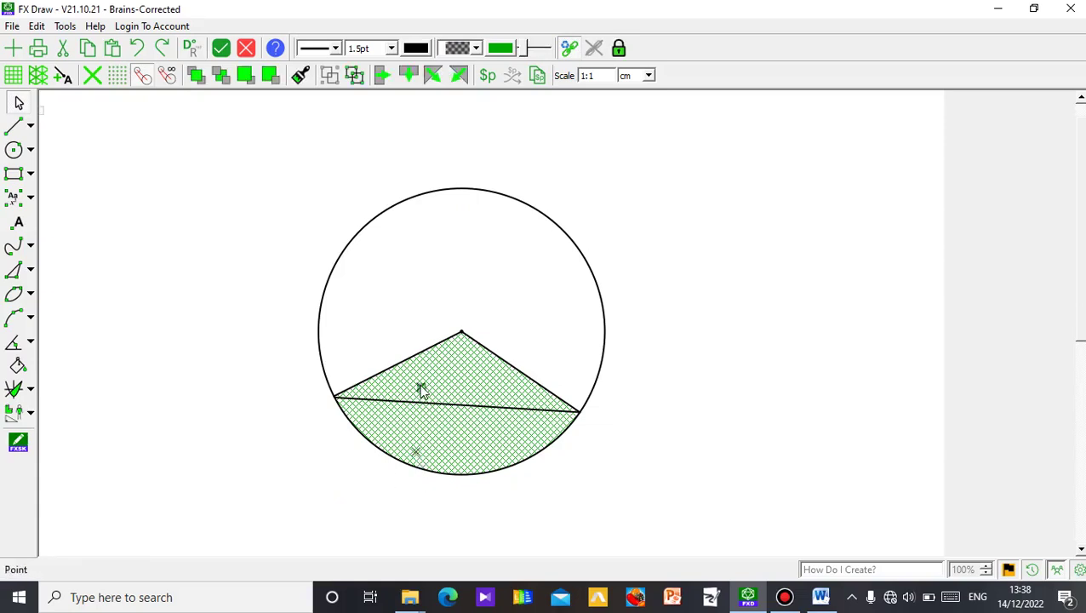
mouse_move(422, 390)
left_mouse_down()
mouse_move(332, 376)
mouse_move(228, 378)
left_mouse_up()
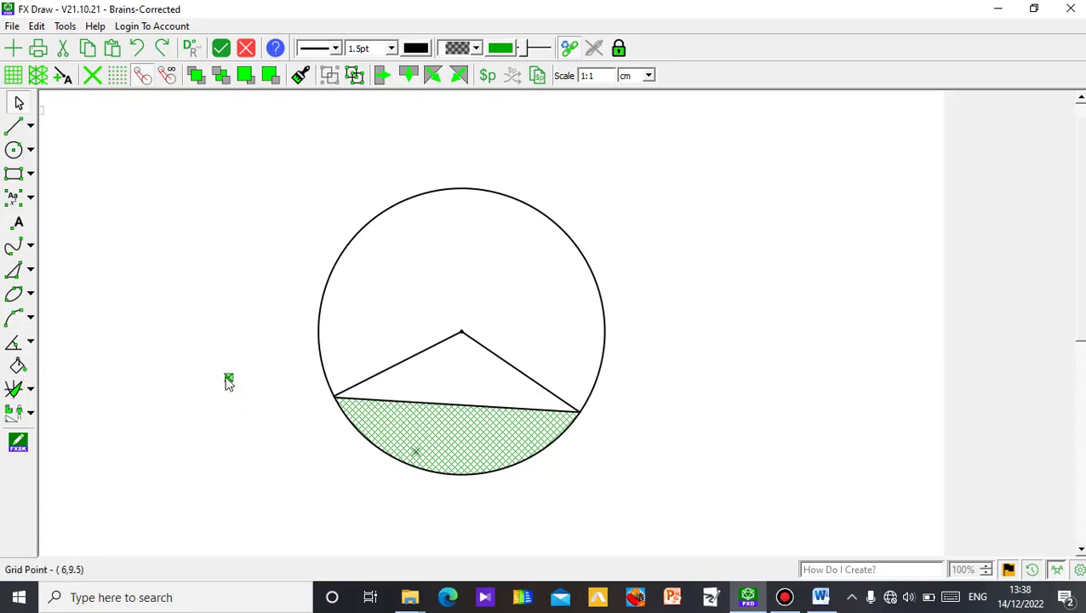
left_click(422, 375)
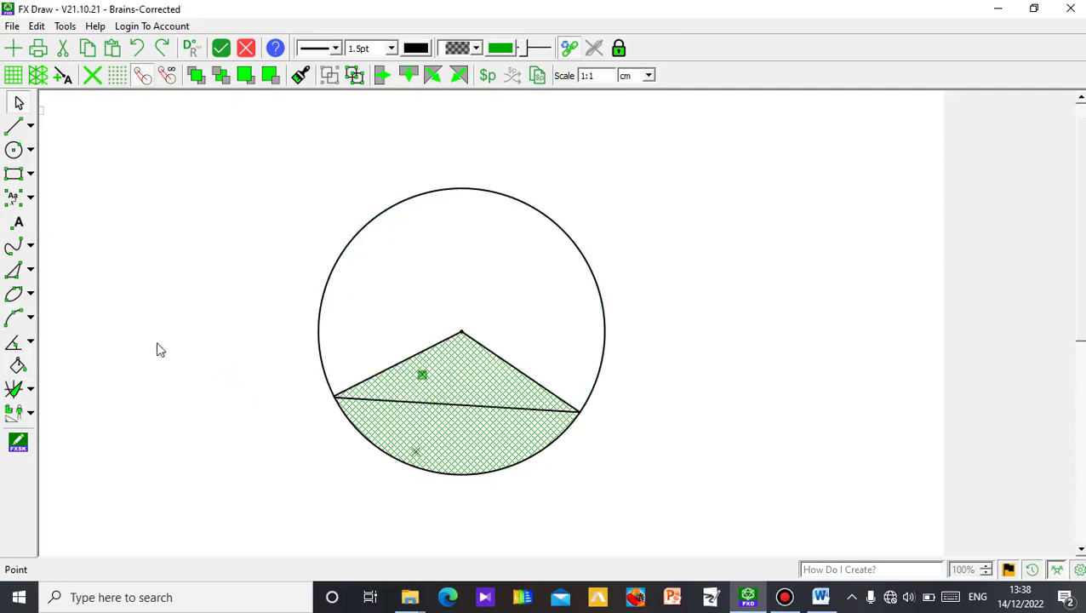
Fill the major sector above the radii in green, change the fill to the diagonal crosshatch pattern and deselect it.
left_click(18, 365)
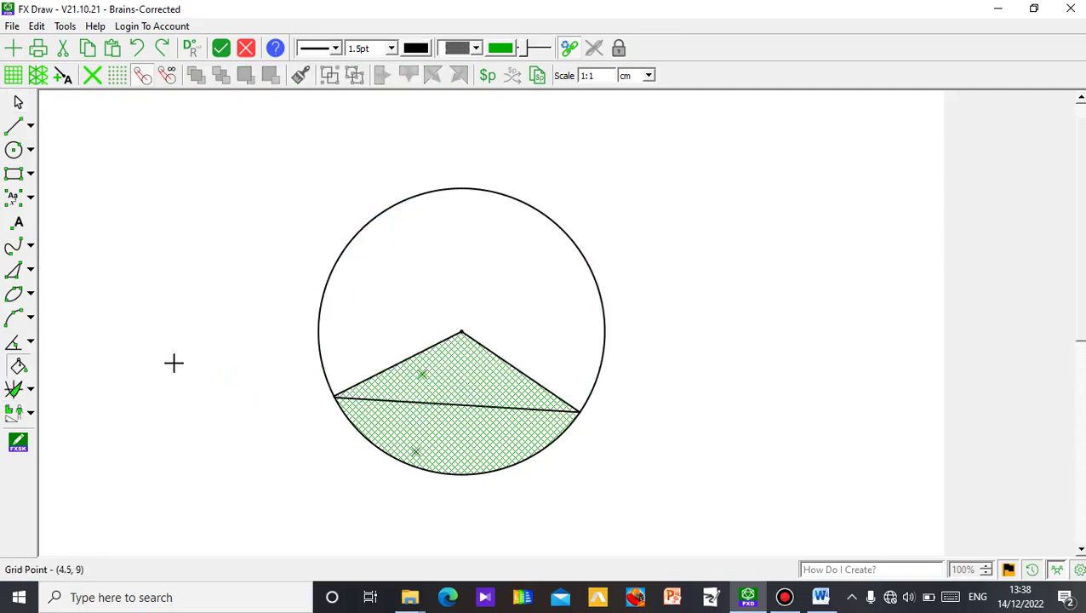
left_click(483, 264)
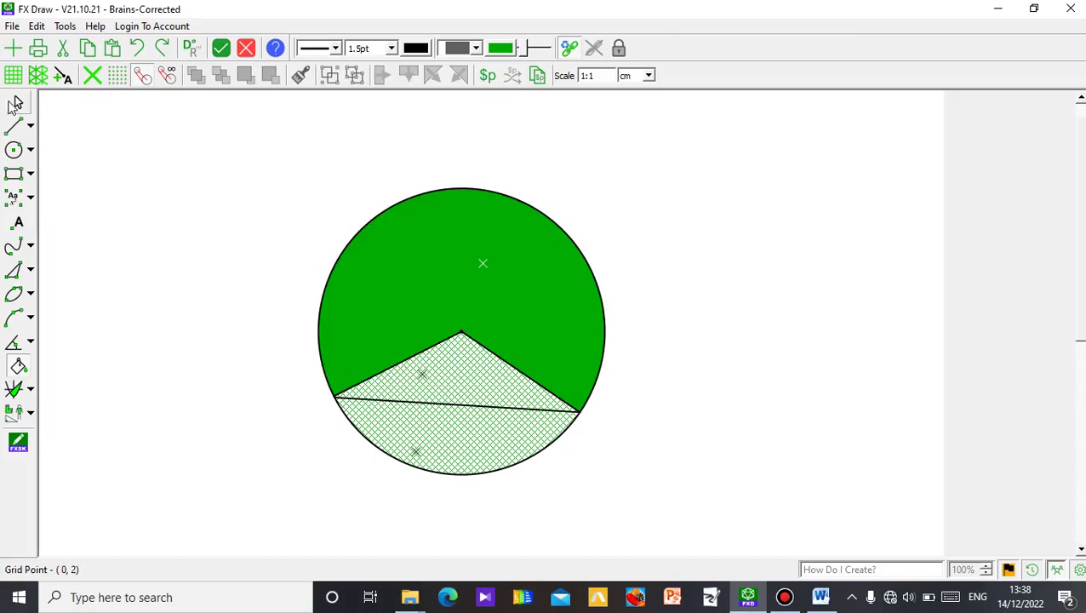
left_click(18, 102)
left_click(483, 264)
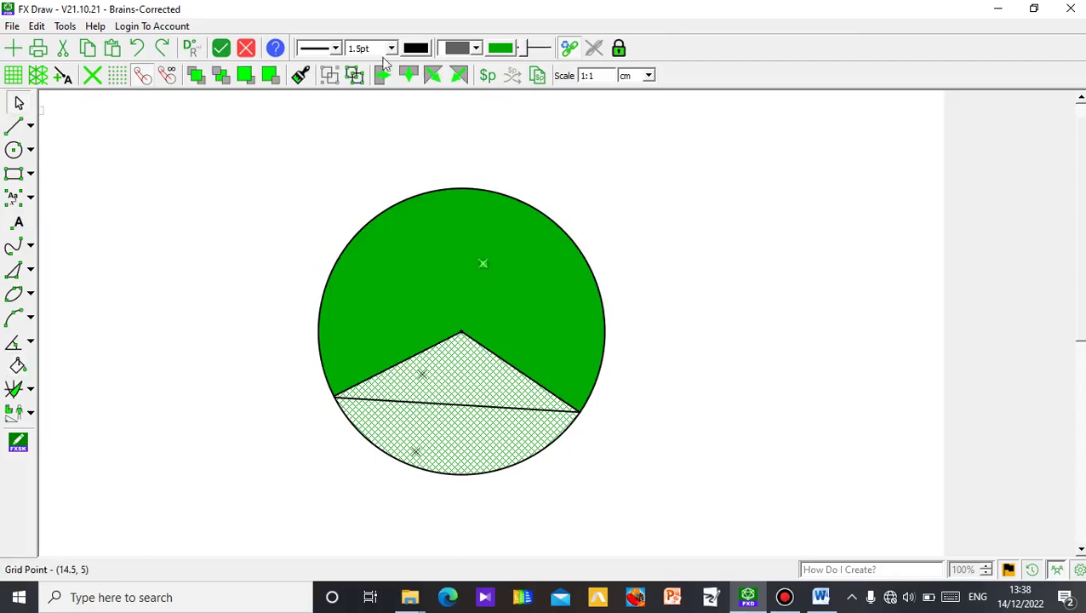
left_click(476, 48)
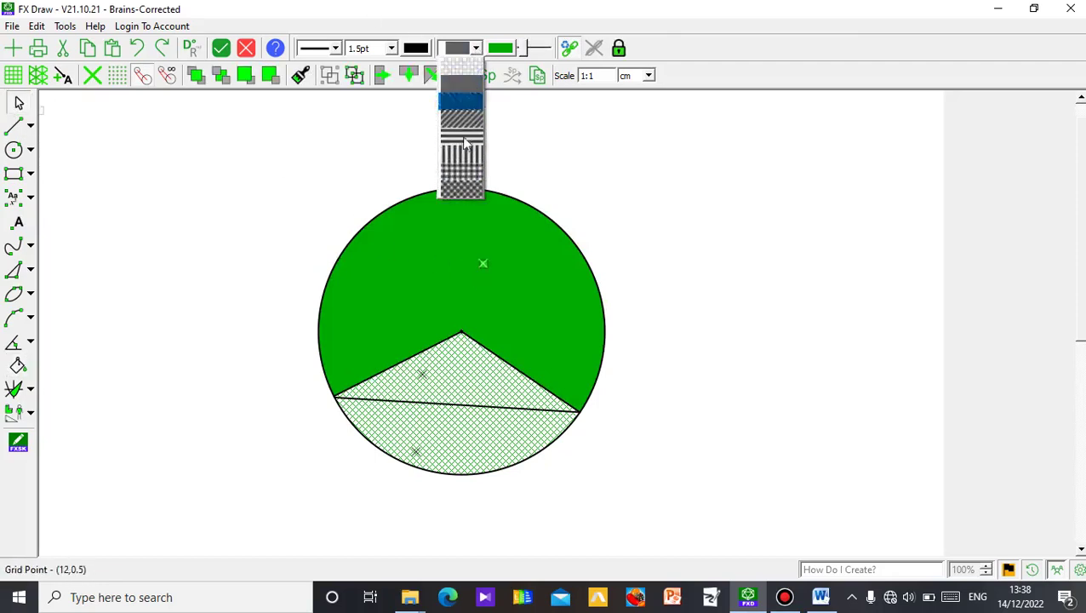
left_click(461, 182)
left_click(178, 187)
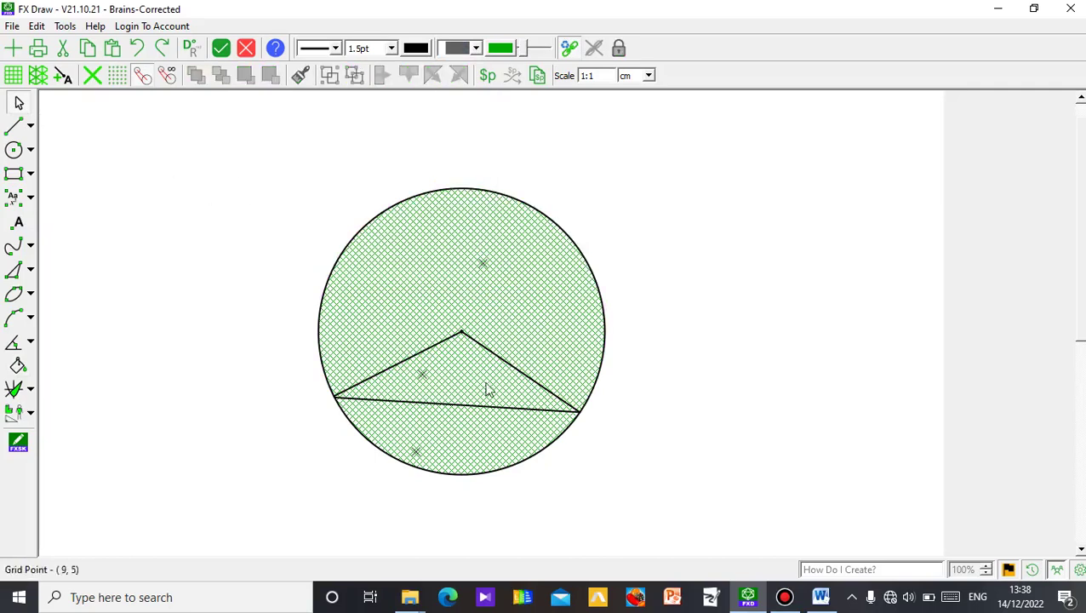
Move the crosshatch fills of the major sector and the triangle outside the circle, on opposite sides.
left_click(482, 265)
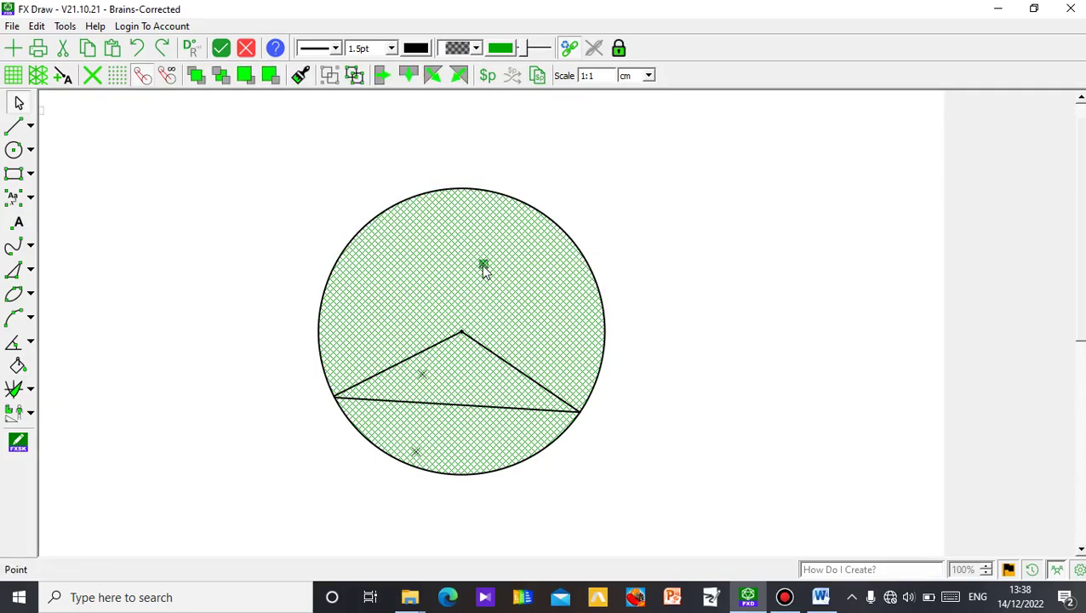
left_click_drag(528, 260, 625, 229)
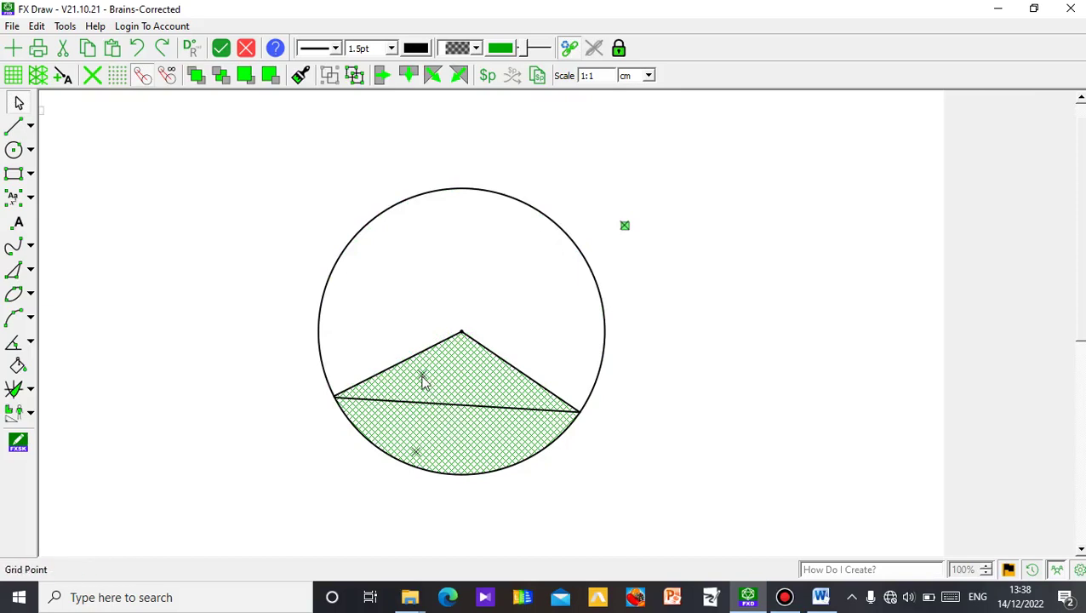
key("ctrl+z")
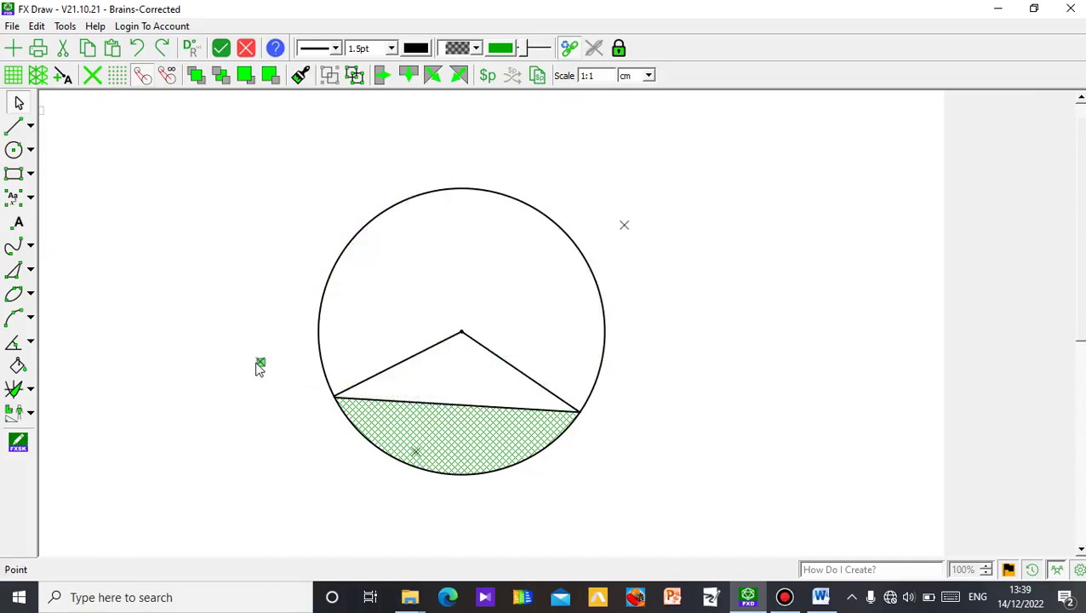
Move the crosshatch fill lying left of the circle back into the triangle and on into the major sector.
left_click(255, 361)
left_click(385, 374)
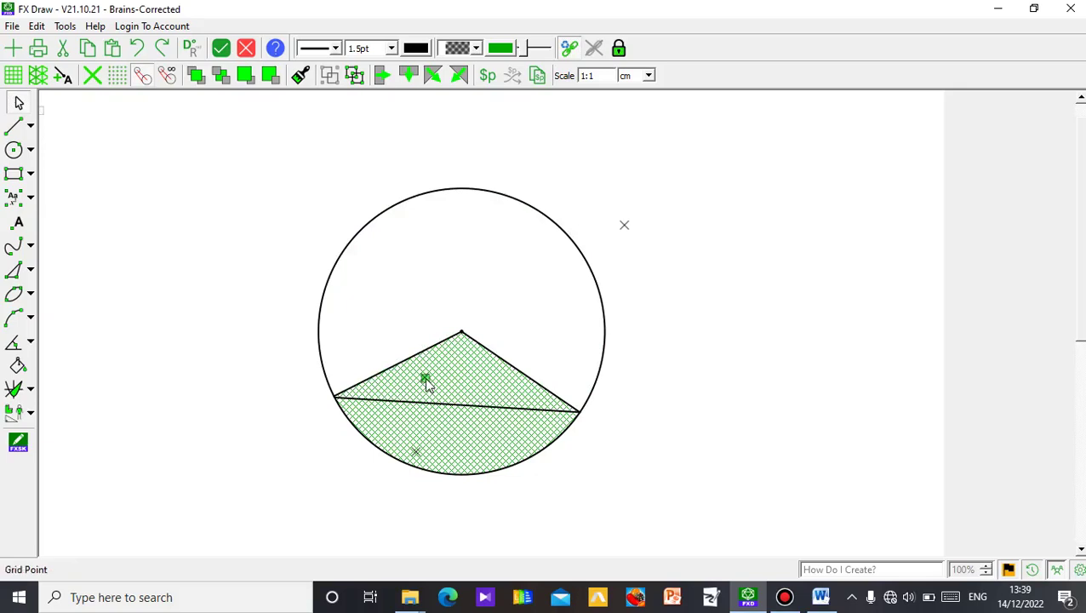
left_click(431, 315)
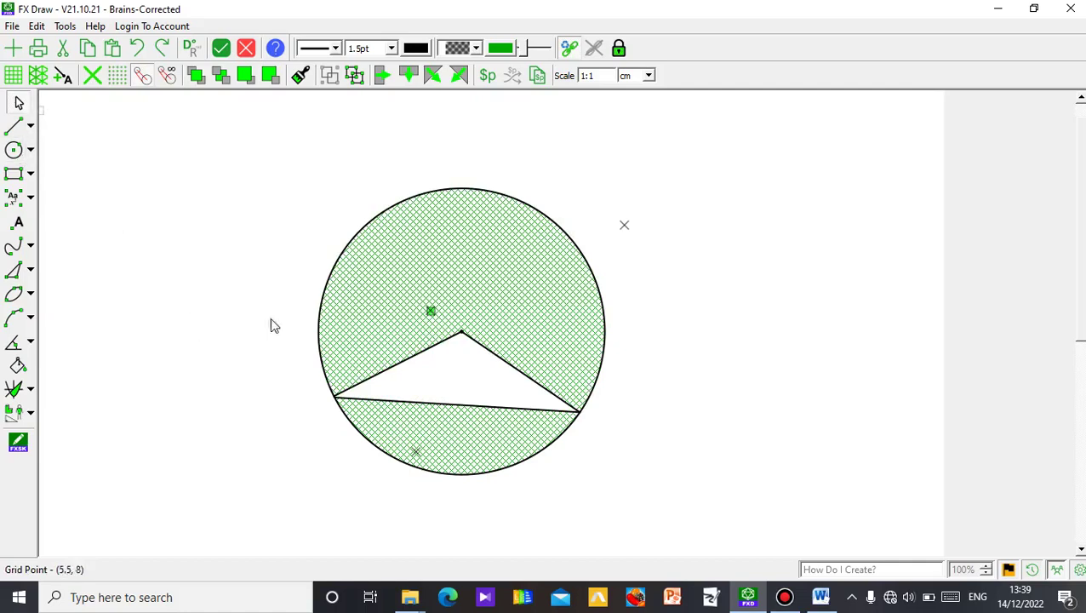
left_click(249, 156)
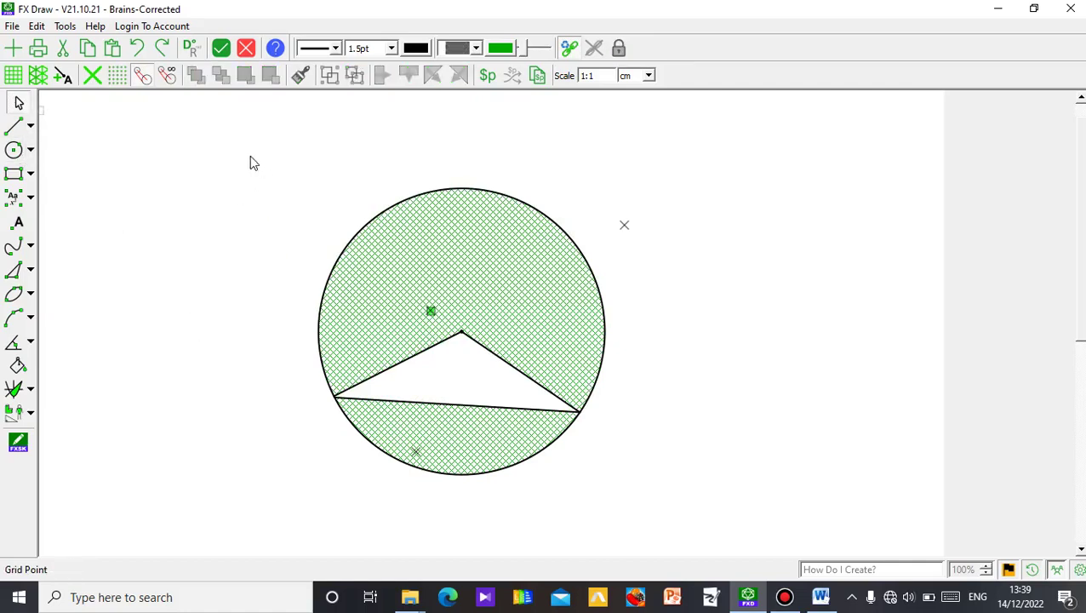
Move the major sector's crosshatch fill out to the left of the circle and delete it.
left_click(365, 230)
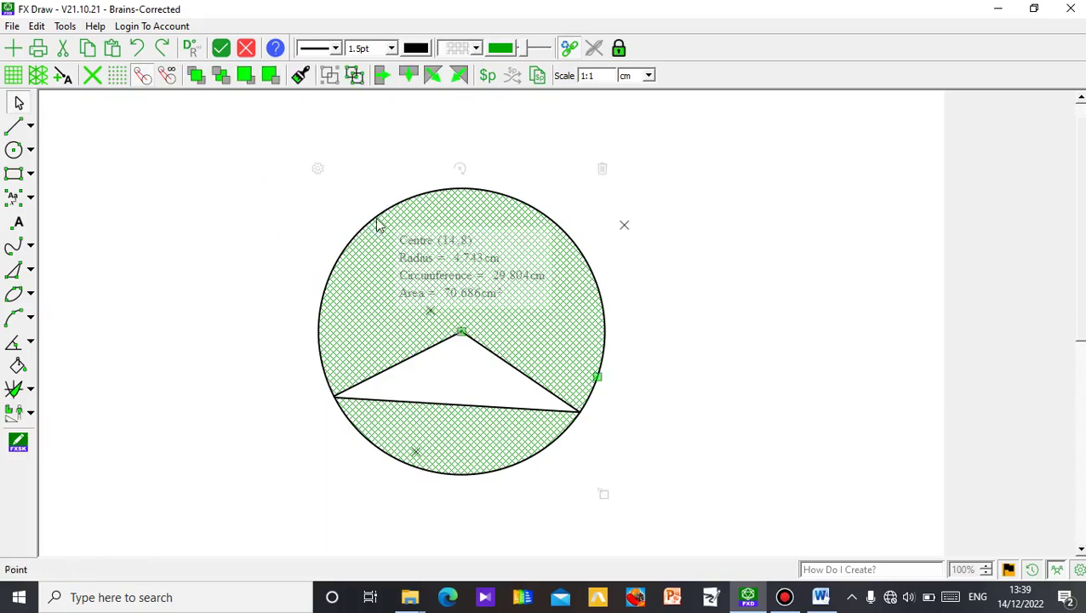
left_click(230, 271)
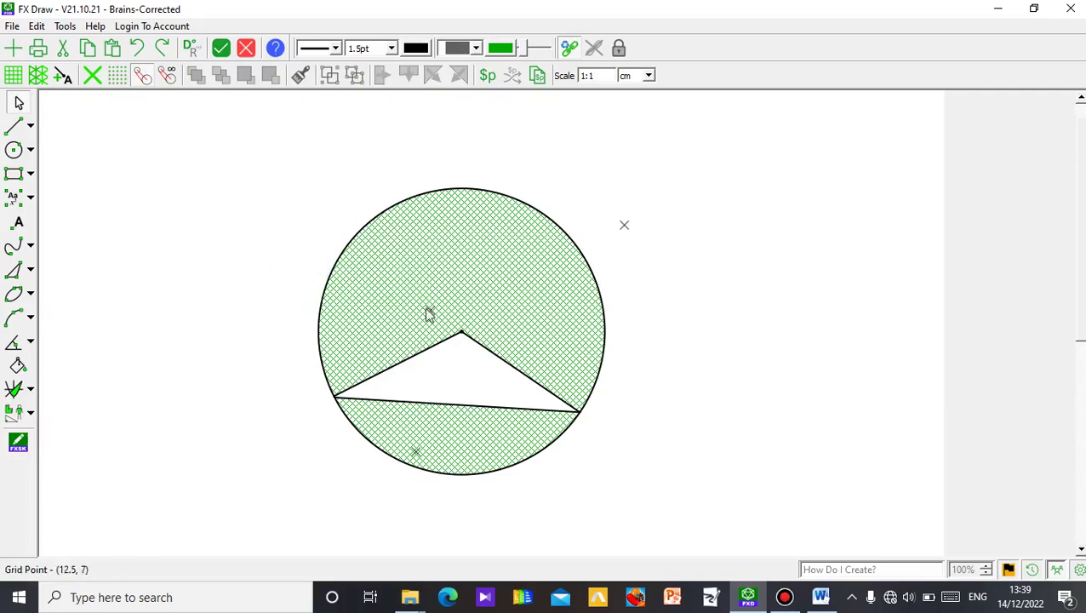
left_click(427, 308)
key("Delete")
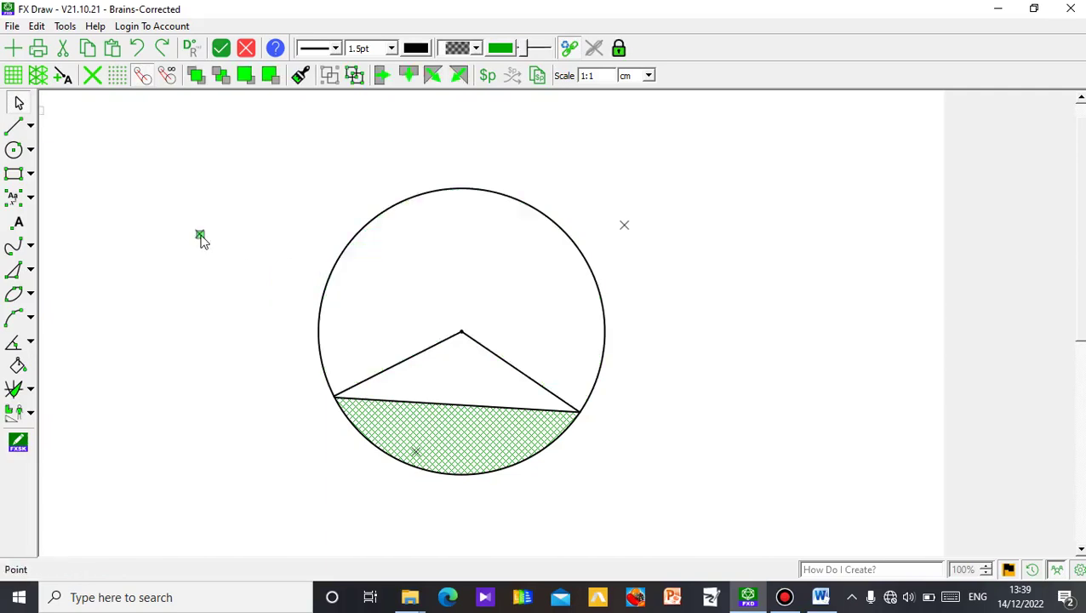
left_click(322, 222)
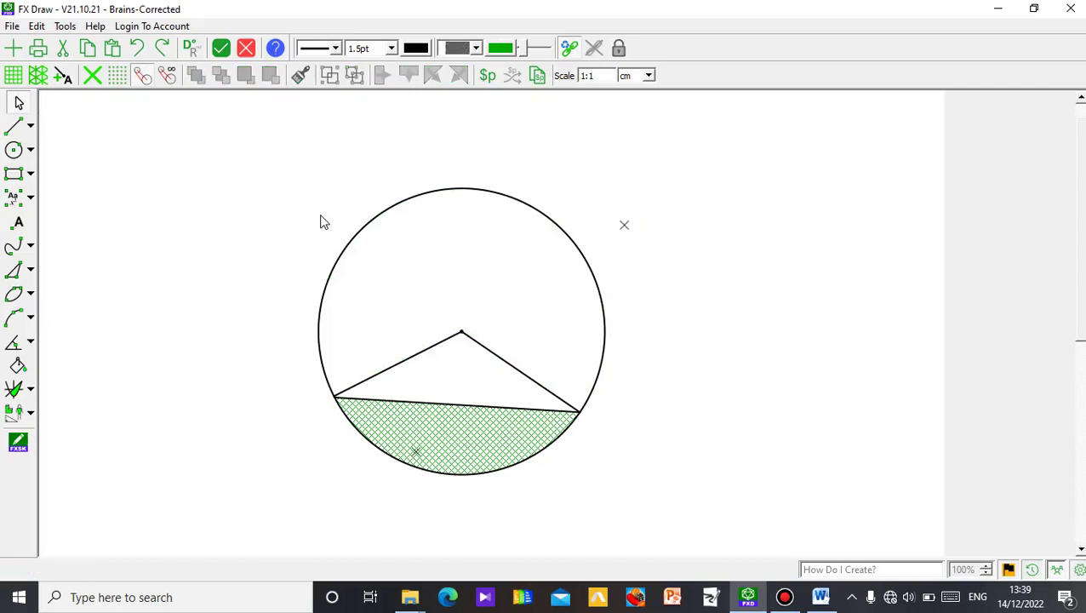
Delete the leftover fill marker outside the circle and insert the finished segment diagram into the Word document.
left_click(625, 229)
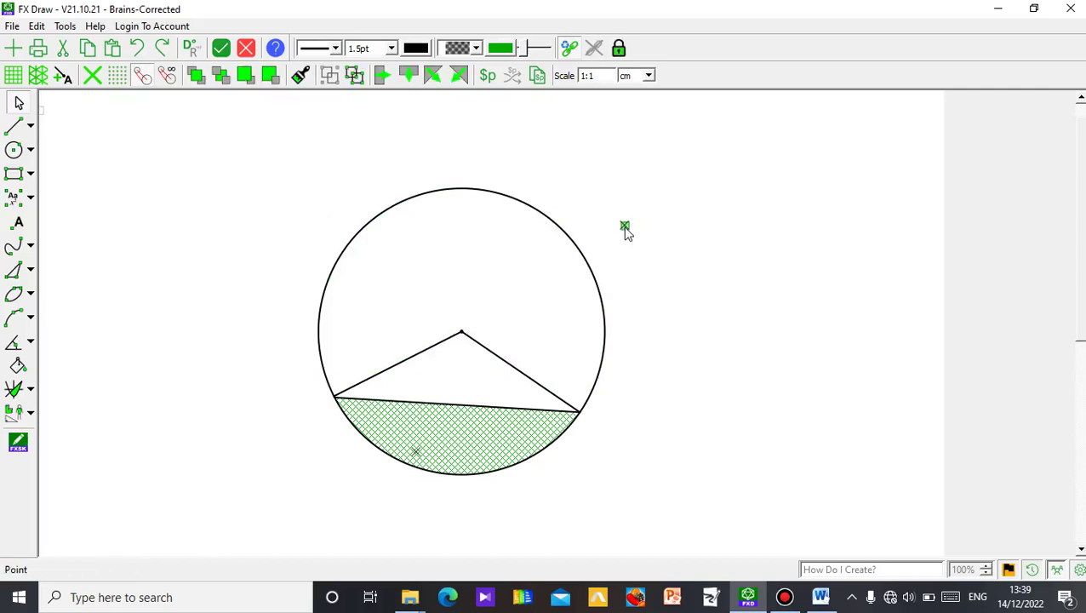
key("Escape")
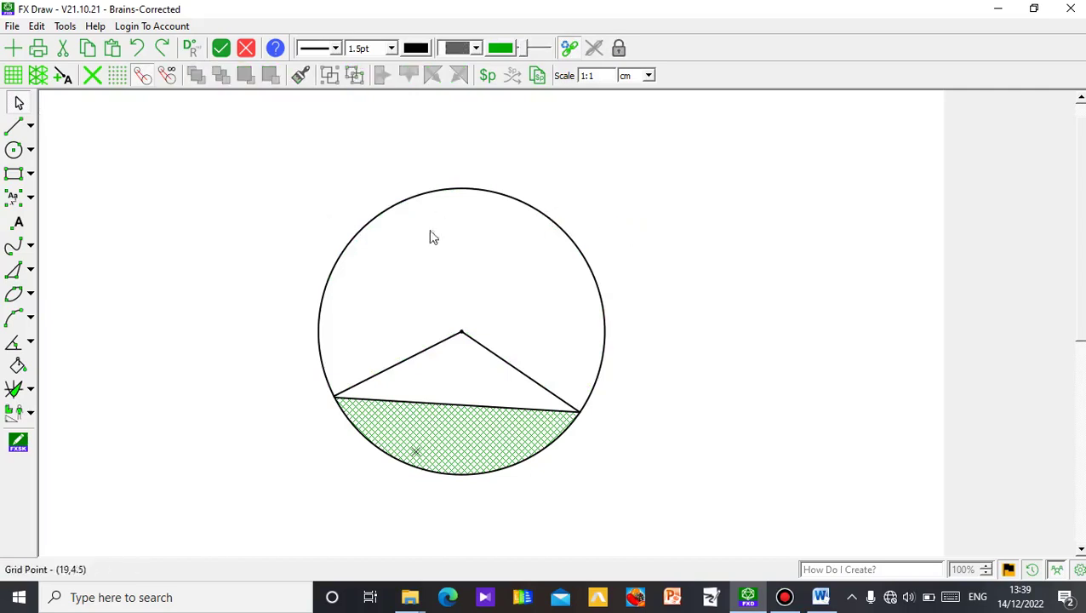
left_click(223, 49)
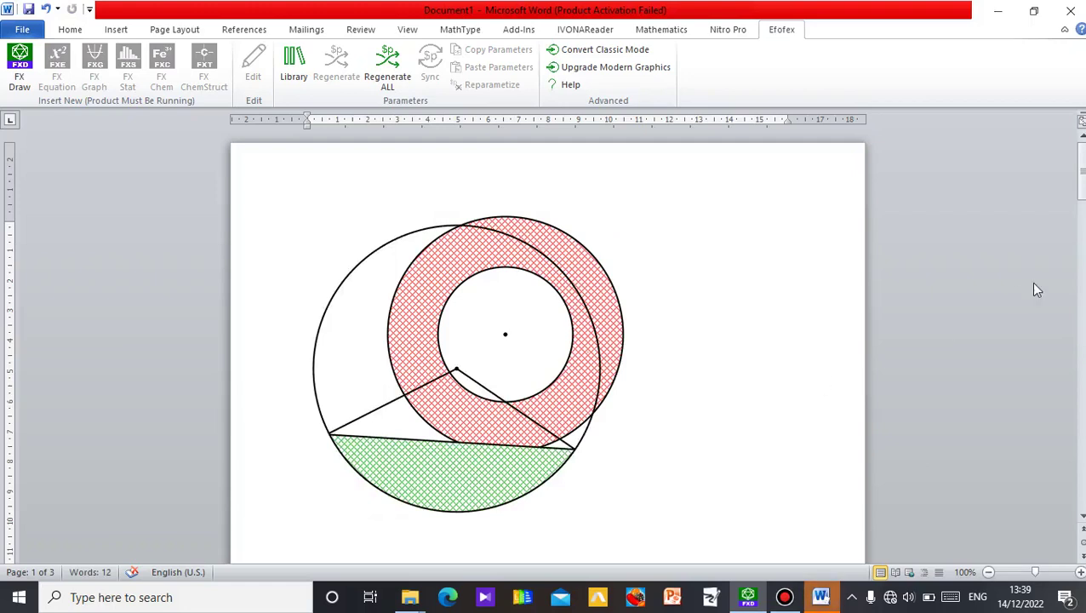
Place the inserted segment diagram just below the red ring and shrink it slightly, keeping its circle round.
left_click_drag(1082, 198, 1081, 213)
left_click_drag(518, 308, 580, 509)
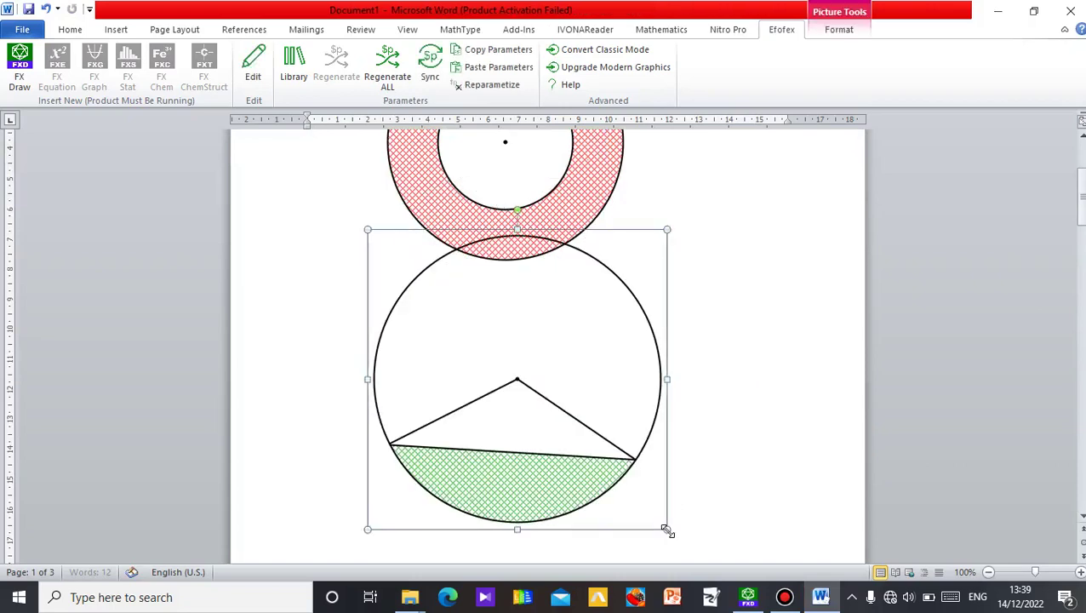
left_click_drag(667, 529, 600, 495)
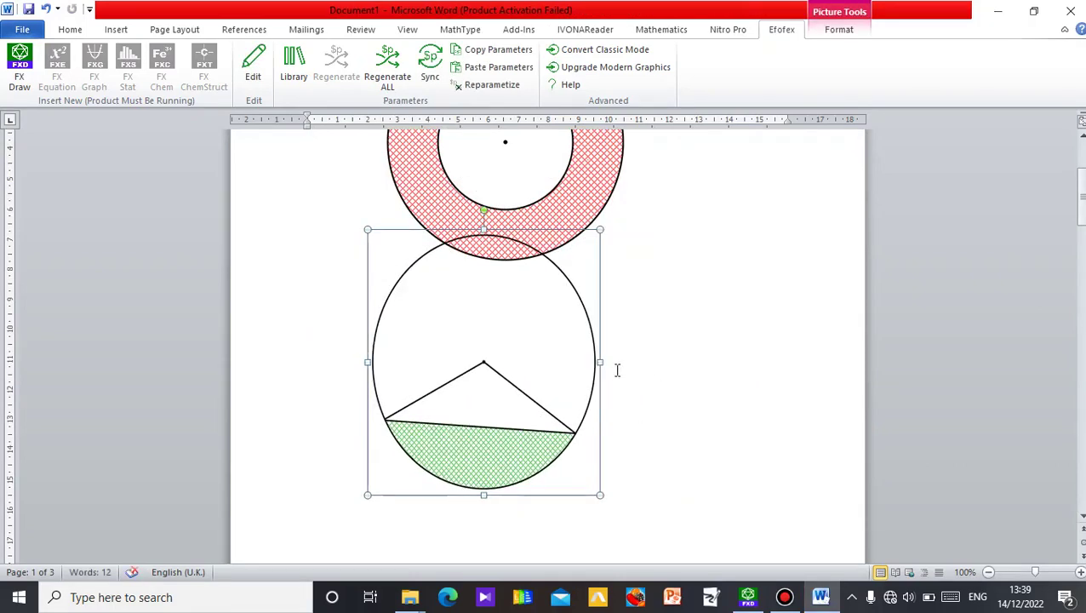
left_click_drag(600, 363, 629, 363)
left_click_drag(514, 380, 517, 430)
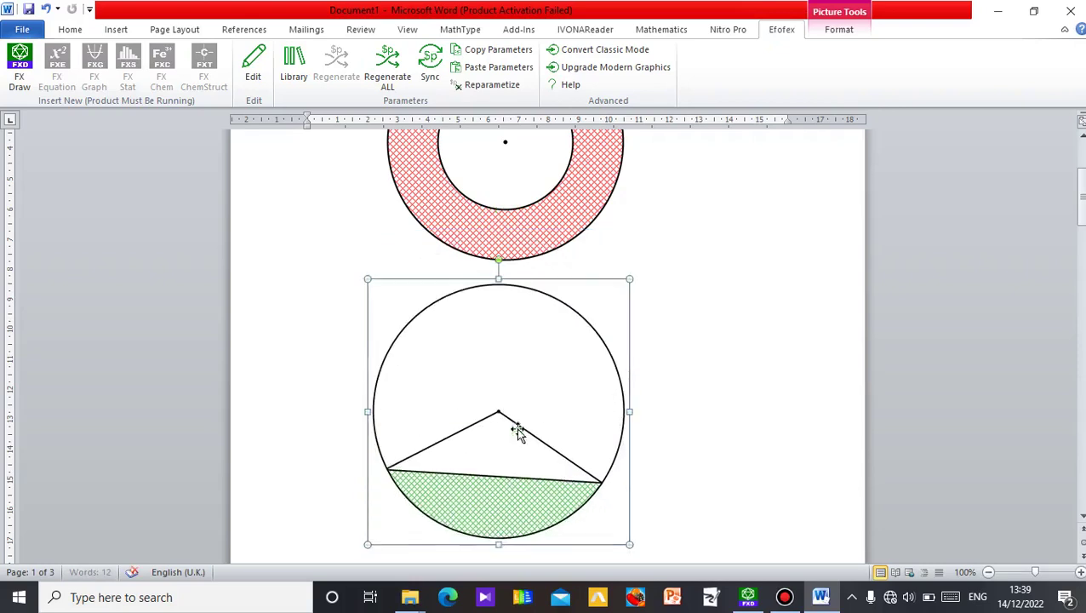
left_click(687, 428)
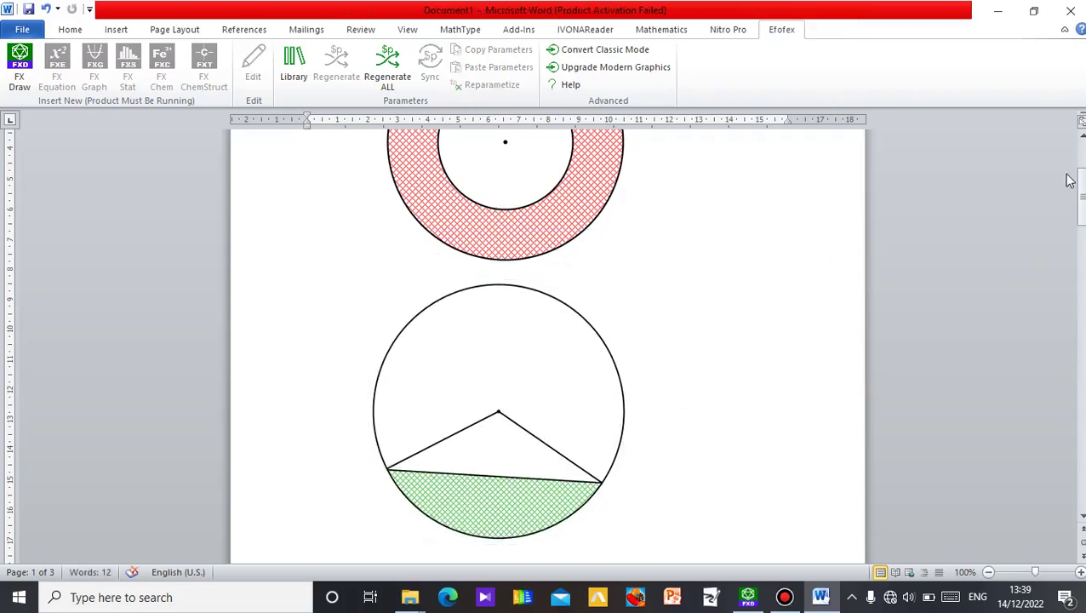
Start a new FX Draw drawing at the empty line below the segment diagram in Word and hide the drawing grid.
mouse_move(1083, 212)
left_mouse_down()
mouse_move(1083, 189)
mouse_move(1083, 201)
left_mouse_up()
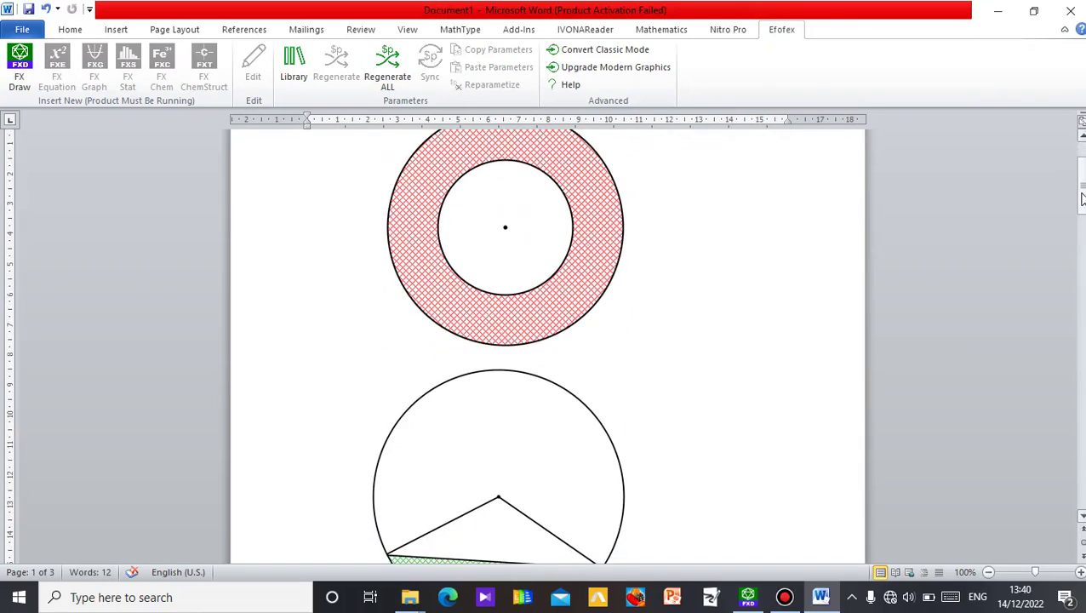
left_click_drag(1083, 201, 1082, 232)
left_click(289, 404)
left_click(324, 403)
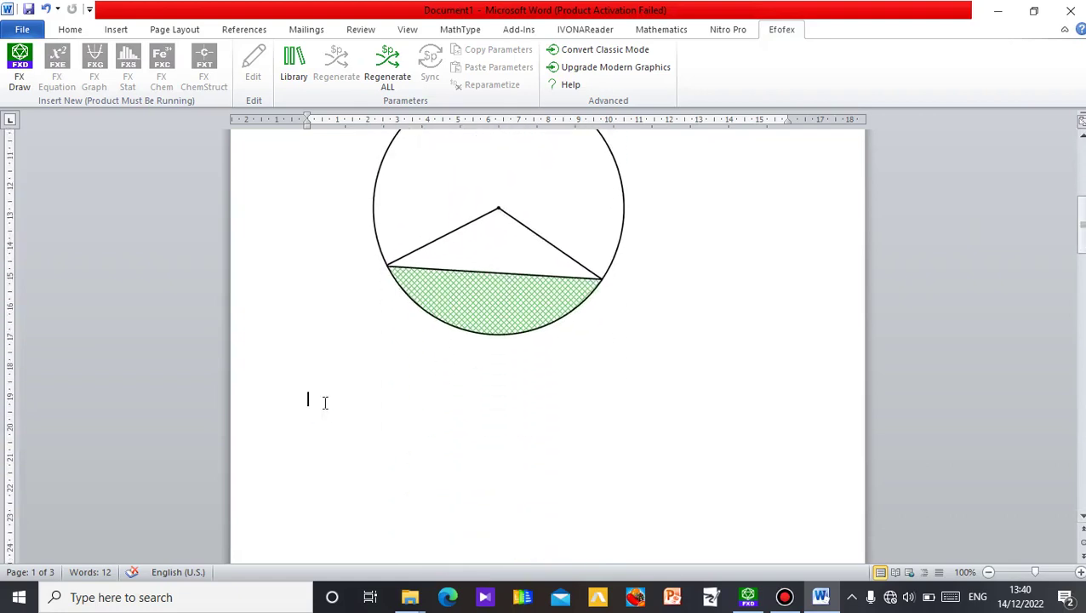
left_click(17, 85)
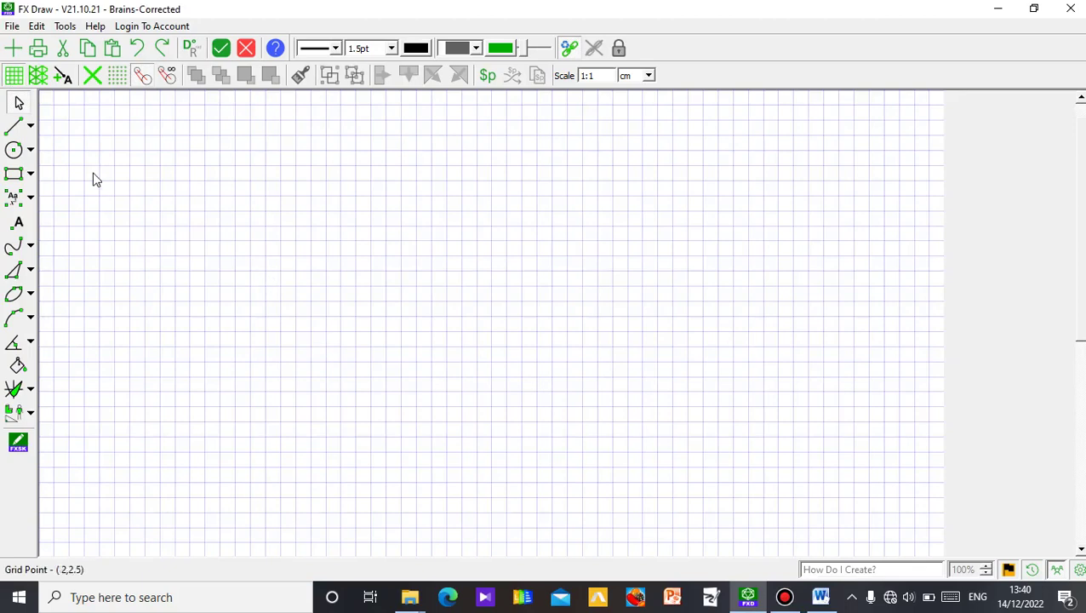
left_click(14, 75)
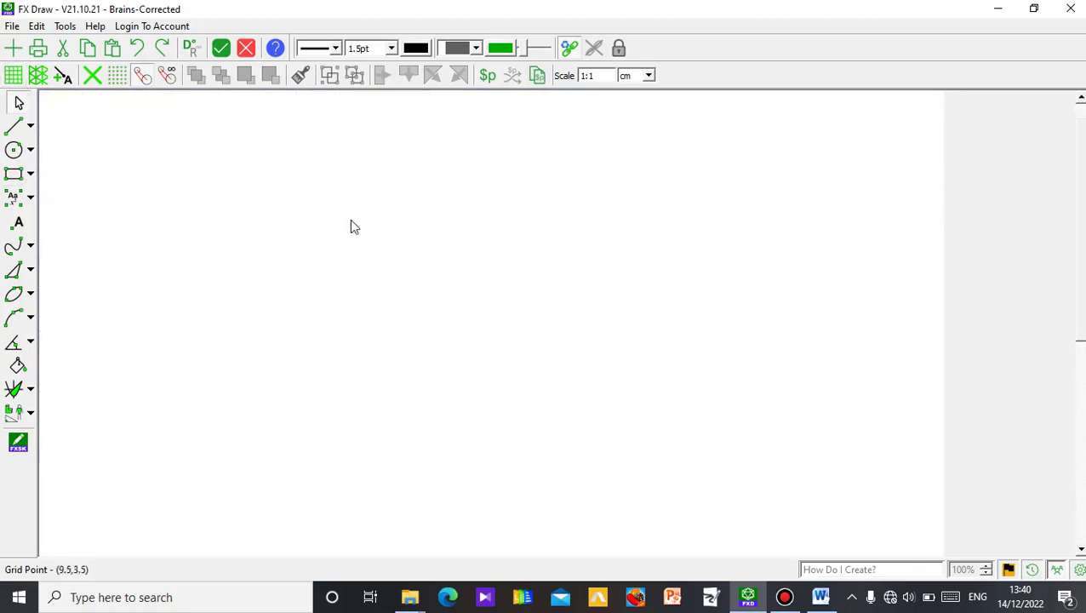
Draw a three-circle Venn diagram in the middle of the page and stretch it upward so its ovals become nearly round.
left_click(30, 390)
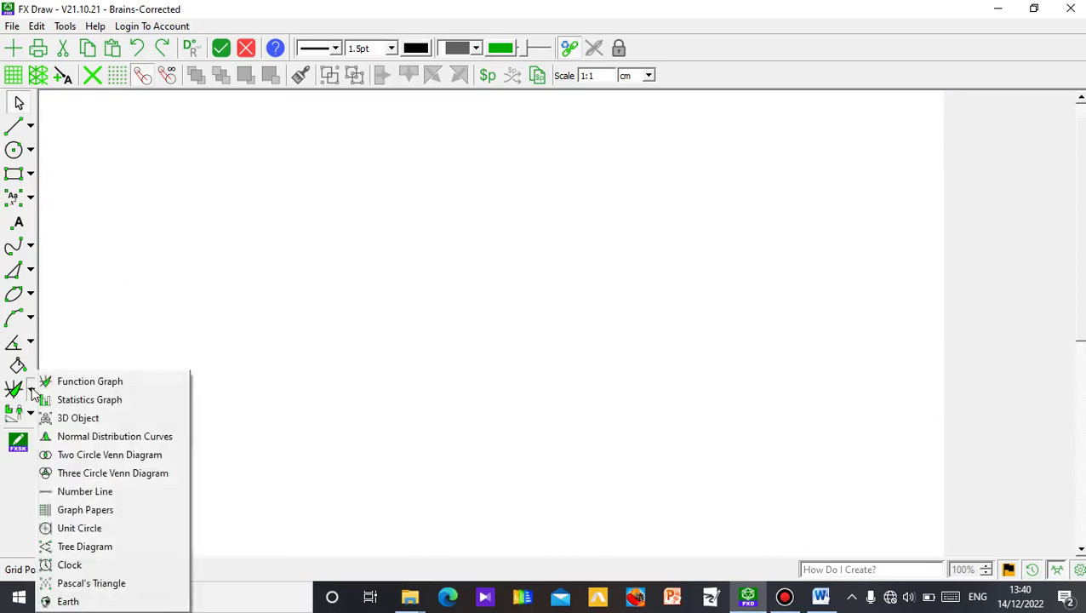
left_click(114, 473)
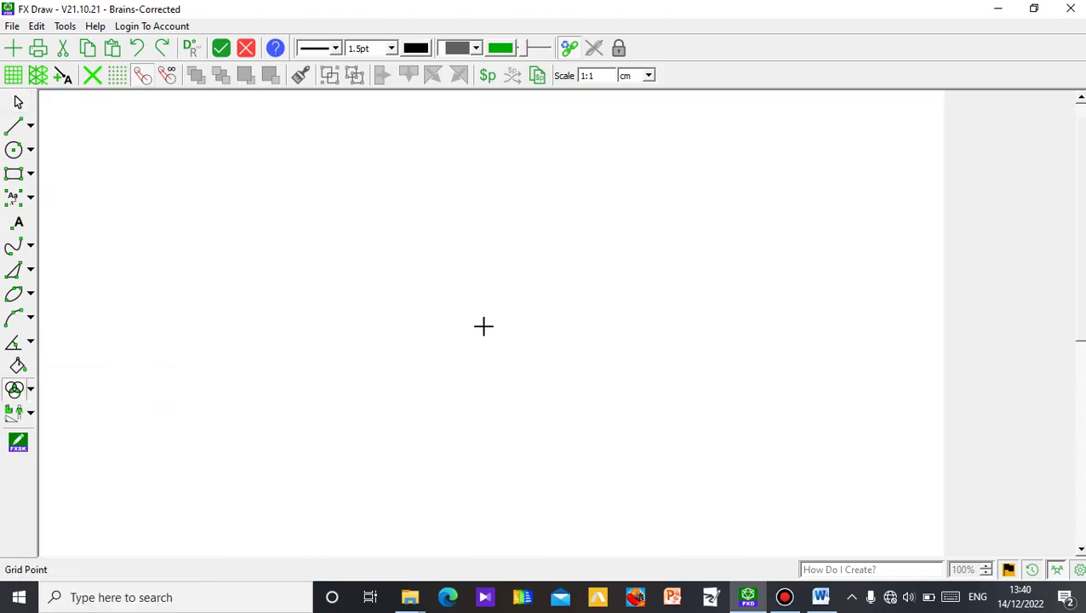
left_click_drag(310, 210, 712, 511)
left_click(19, 102)
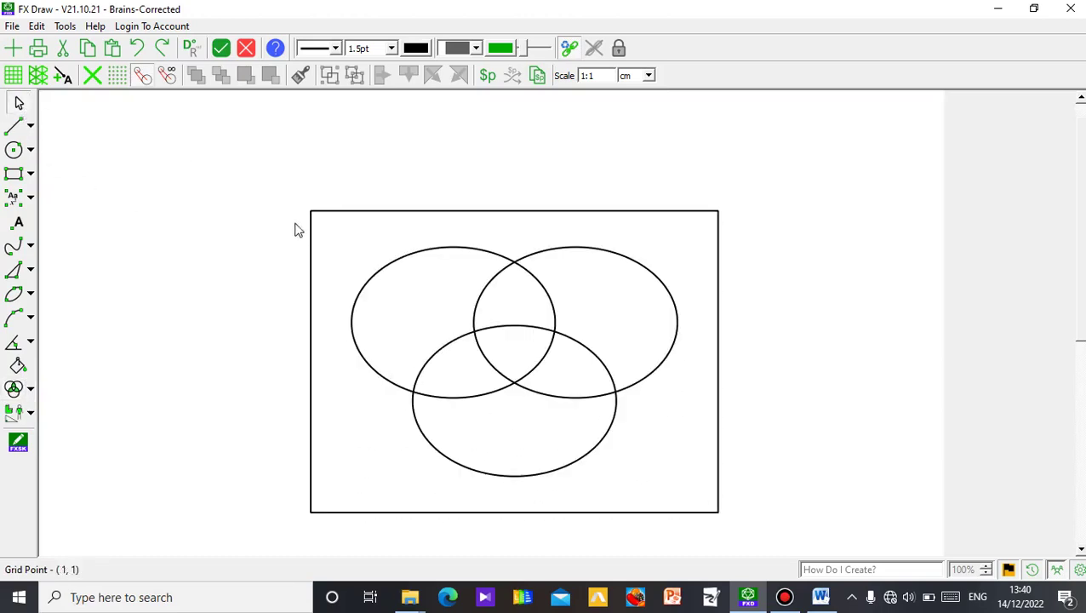
left_click(310, 228)
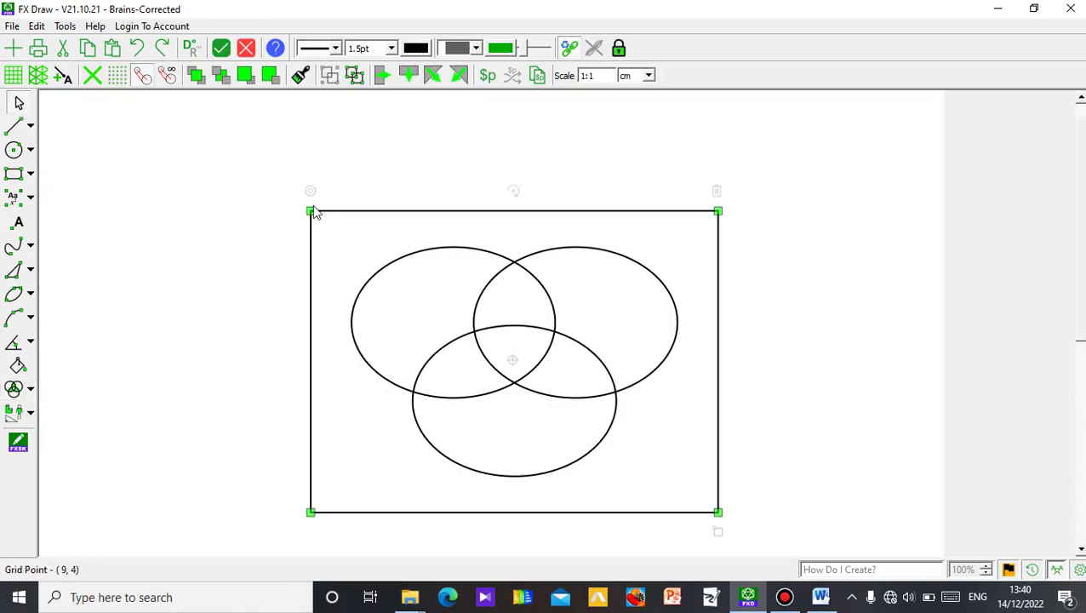
left_click_drag(314, 218, 306, 135)
left_click(273, 272)
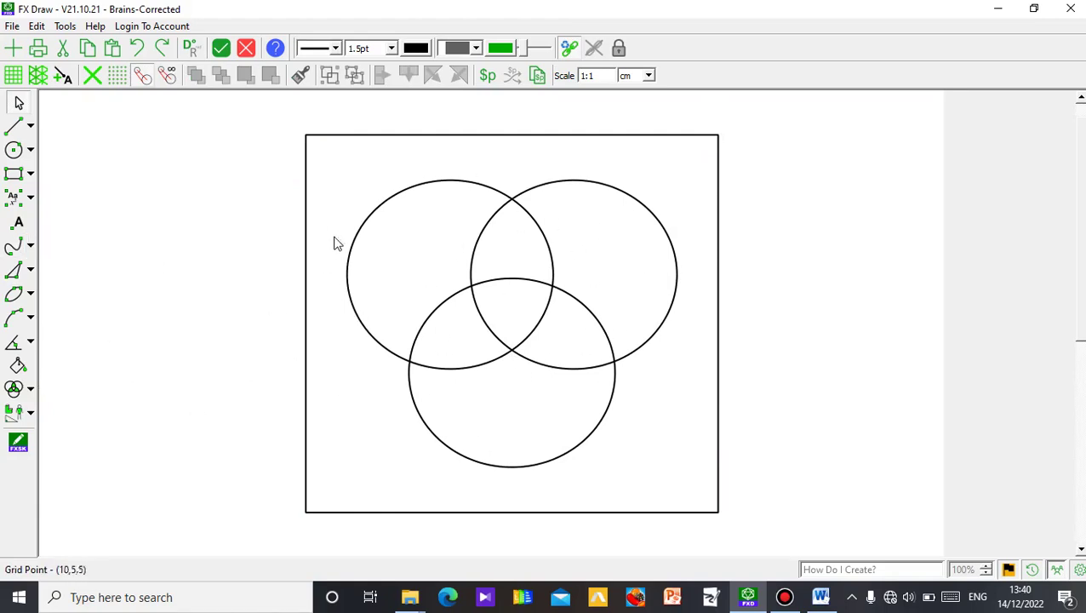
Add three separate text labels, A, B and C, in the empty space to the left of the Venn diagram.
left_click(17, 224)
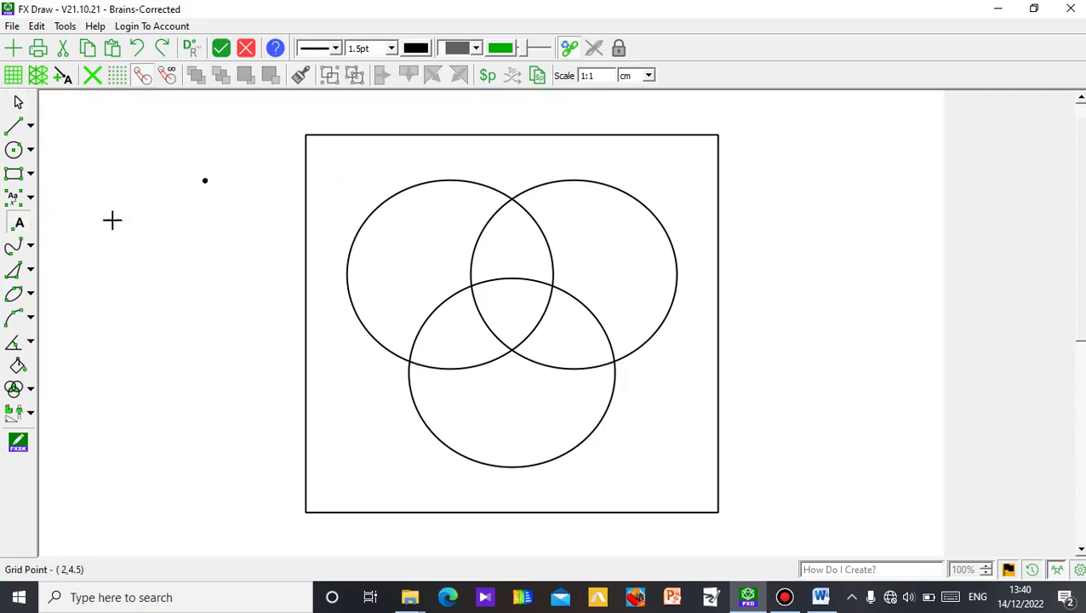
left_click(139, 49)
left_click(20, 198)
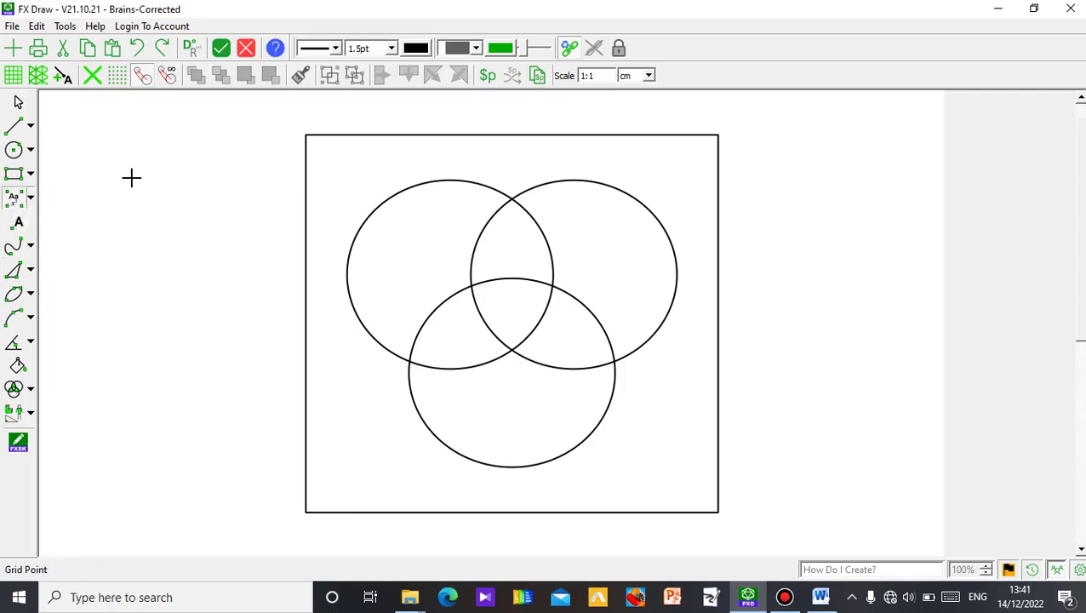
left_click(131, 176)
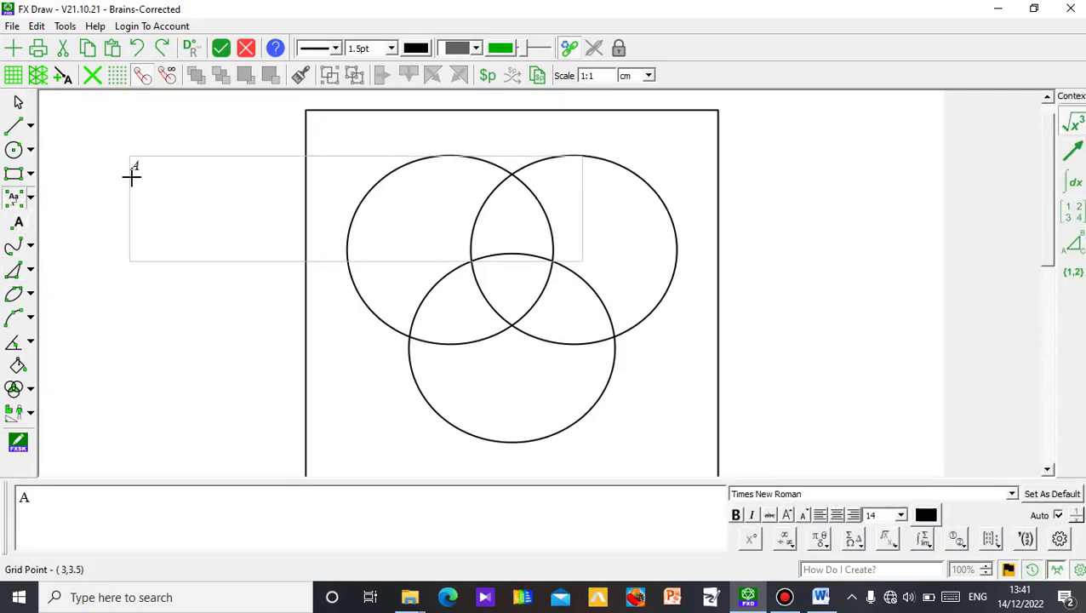
left_click(116, 338)
left_click(116, 339)
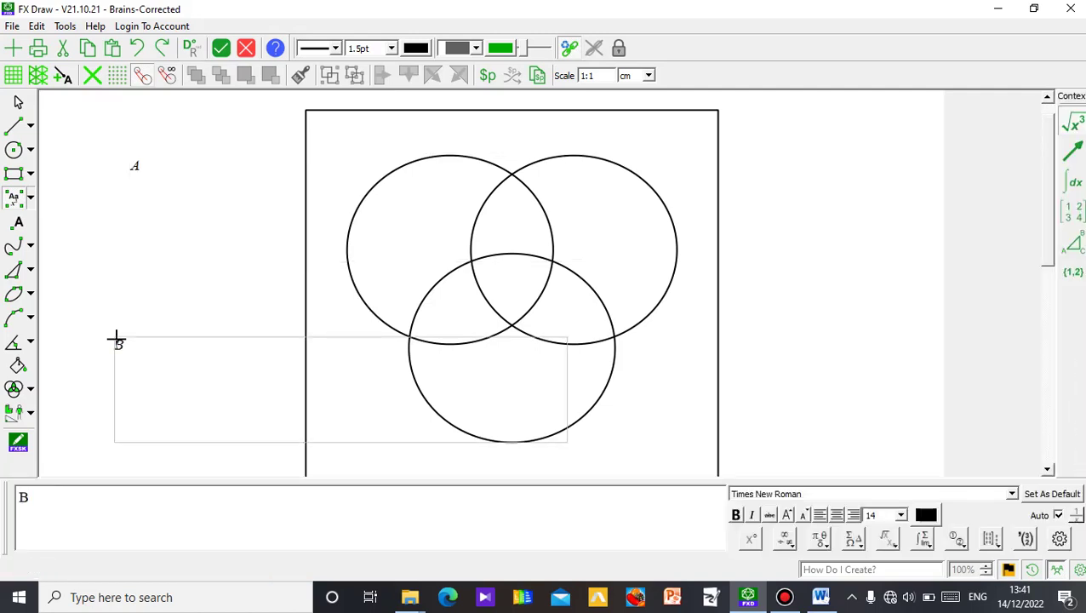
left_click(115, 260)
left_click(115, 260)
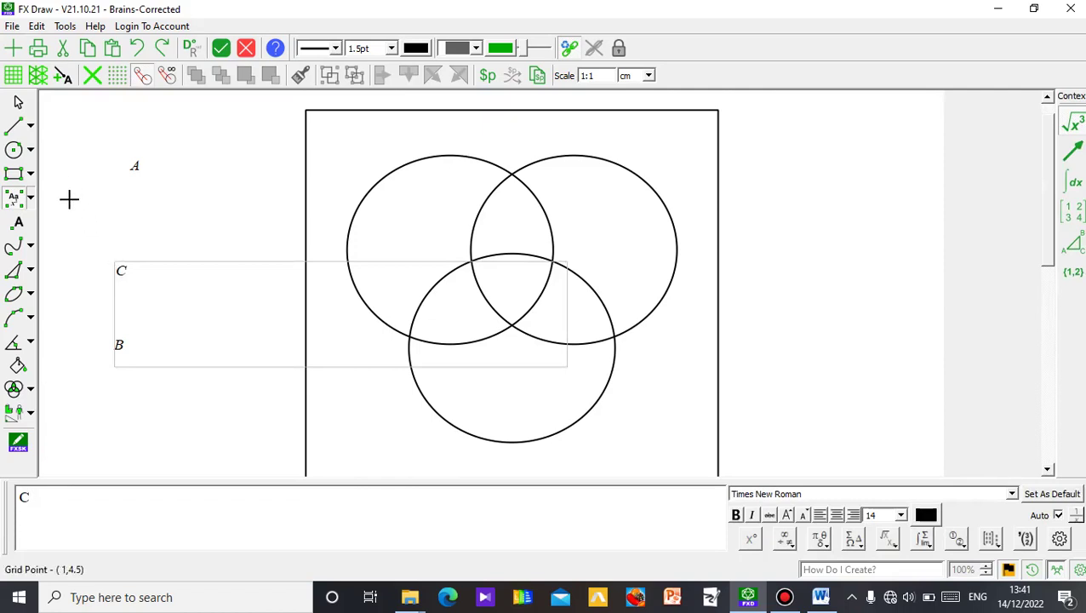
left_click(19, 103)
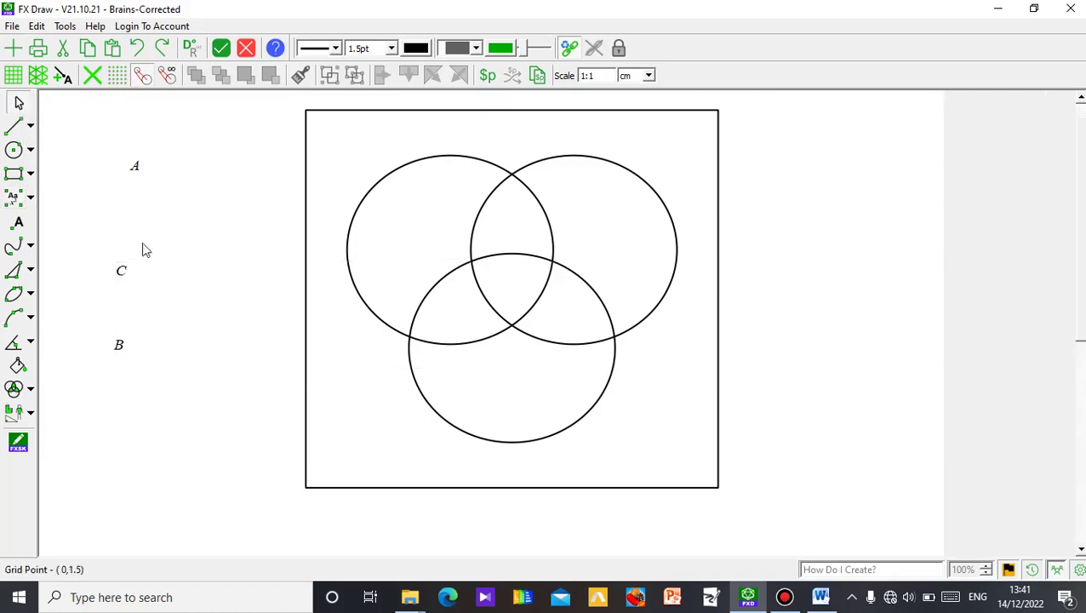
Move label A to the upper-left circle, B to the upper-right circle and C just below the lower circle.
left_click(136, 167)
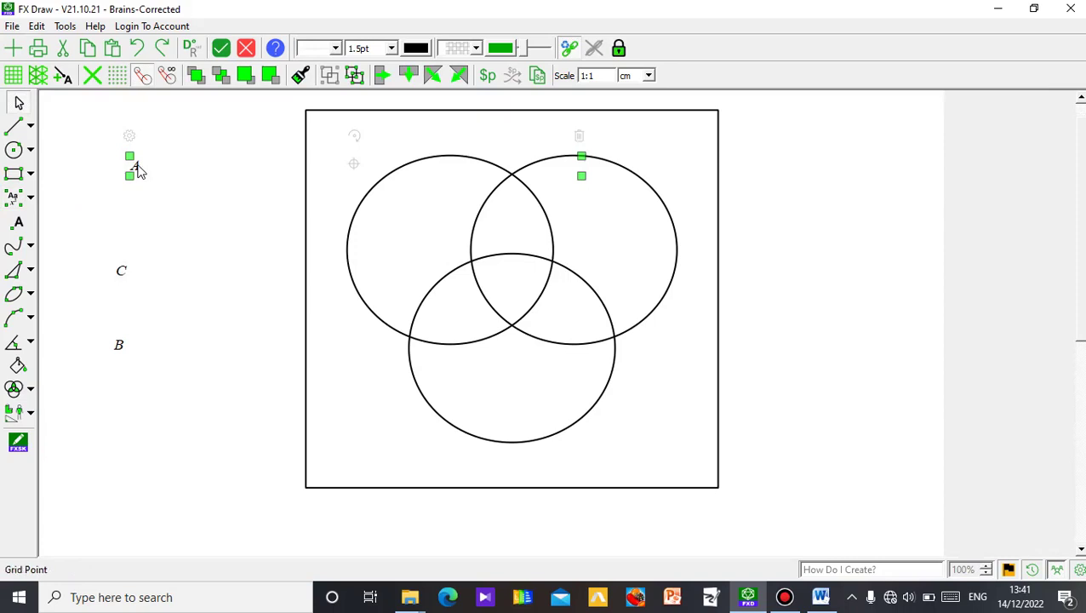
left_click_drag(136, 168, 376, 162)
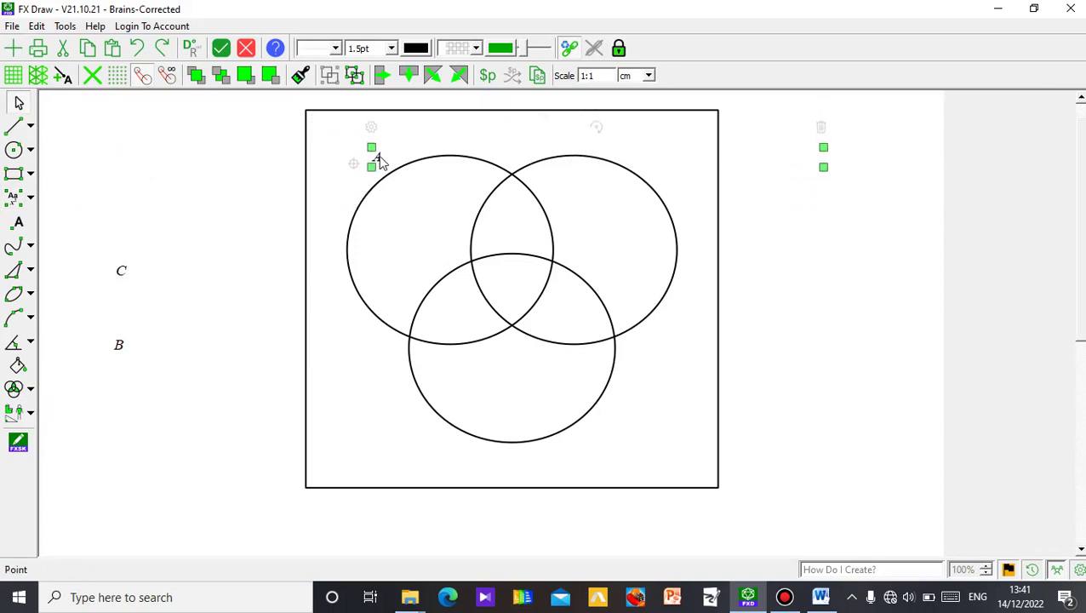
left_click_drag(118, 346, 579, 166)
left_click_drag(622, 162, 649, 165)
left_click_drag(126, 277, 548, 461)
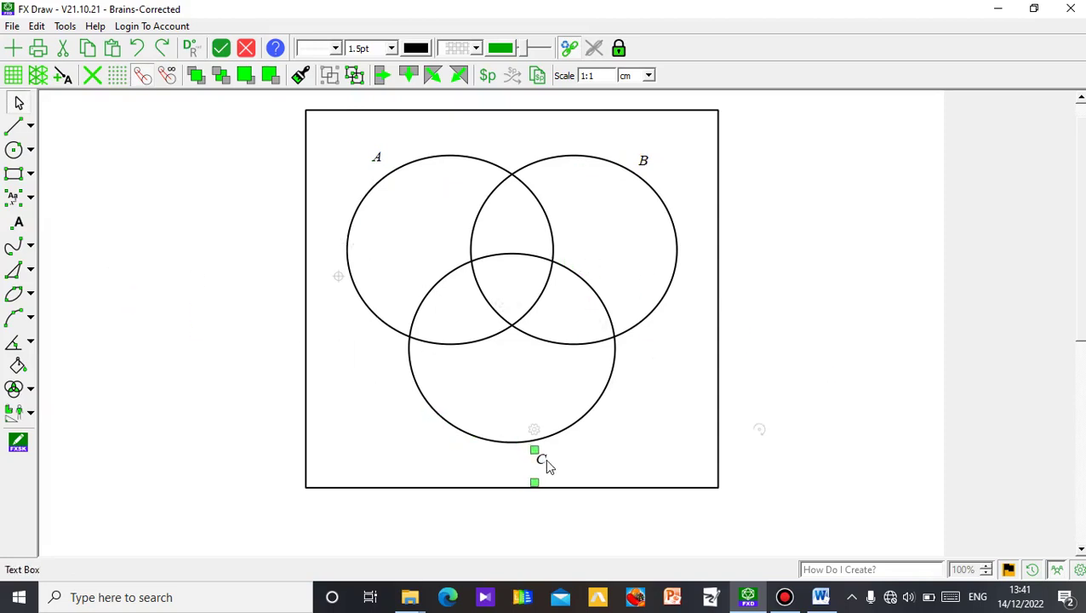